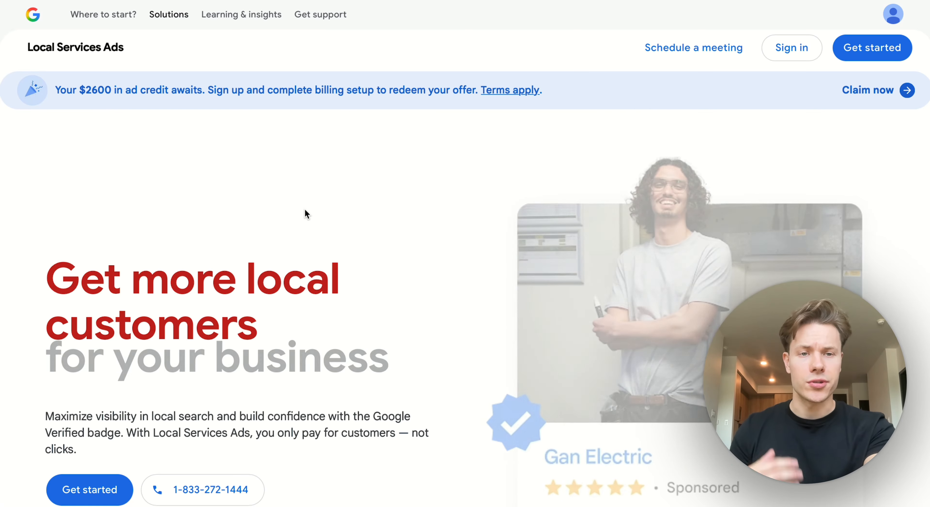
Step: Examine the Local Services Ads page and its eligible industries under "What services do you offer?"
scroll(307, 214, down, 1)
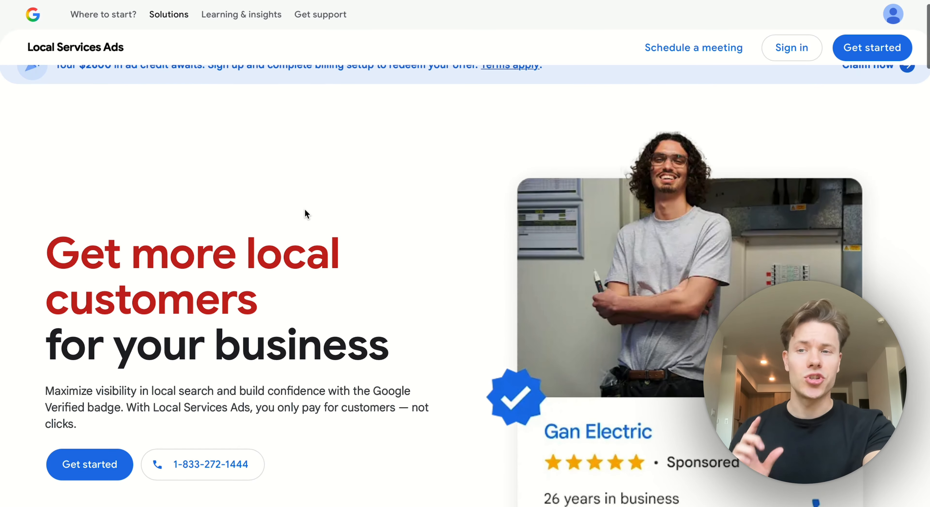
scroll(307, 214, down, 2)
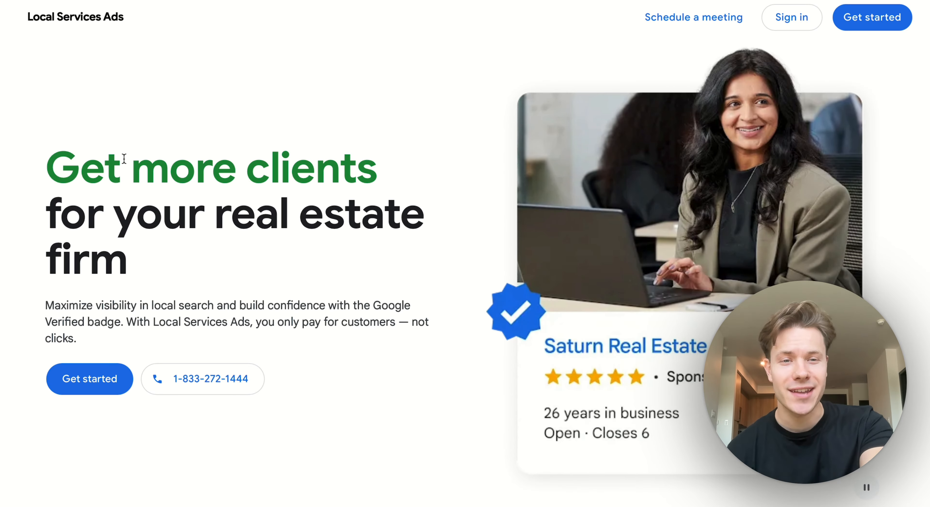
scroll(134, 174, down, 8)
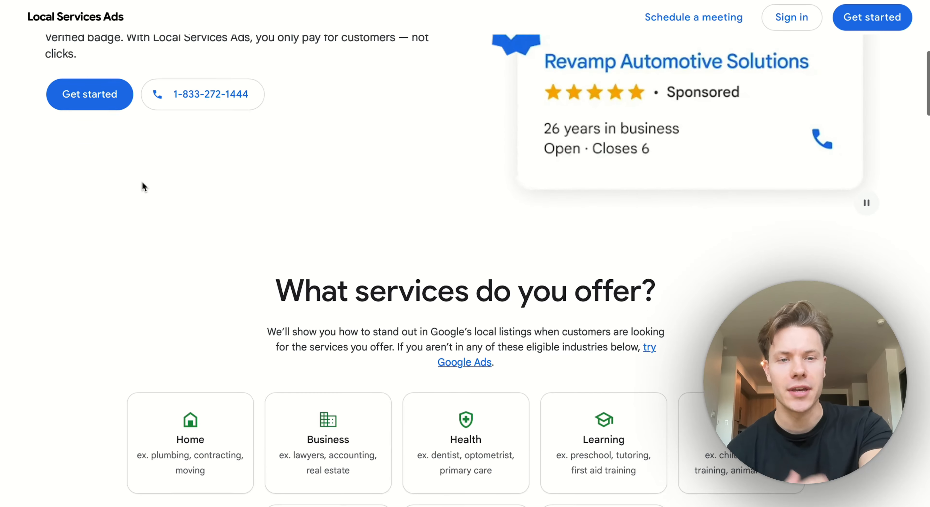
scroll(143, 186, down, 1)
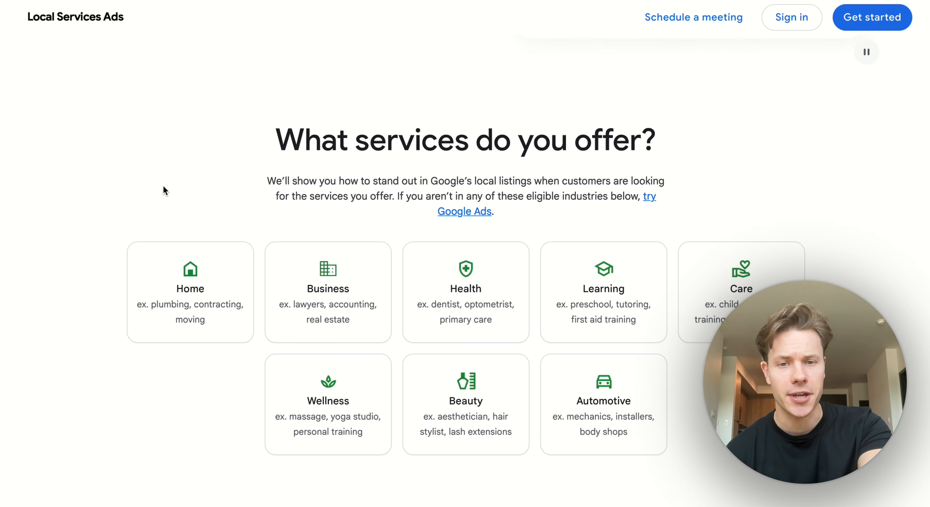
scroll(164, 191, down, 1)
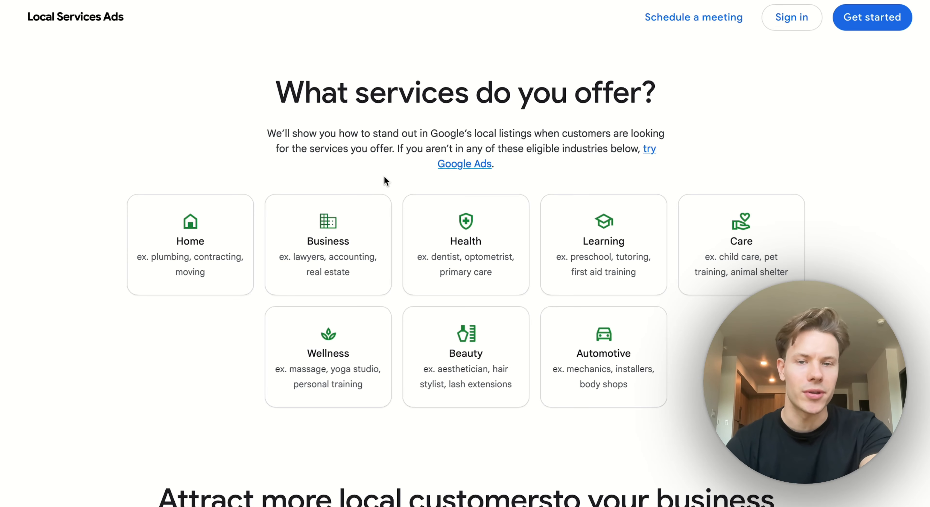
scroll(383, 176, up, 2)
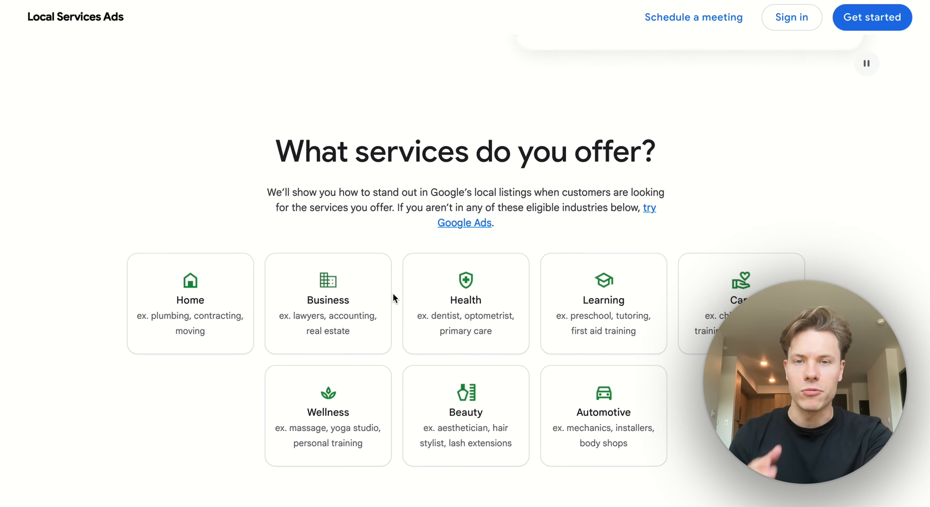
scroll(452, 251, up, 12)
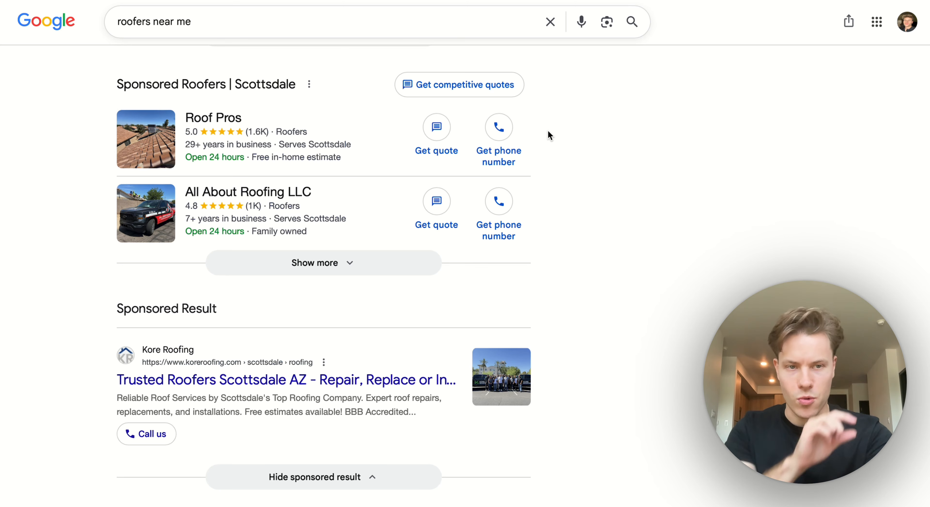
Step: Compare the sponsored roofer listings with the standard sponsored result in the "roofers near me" Google search
click(496, 140)
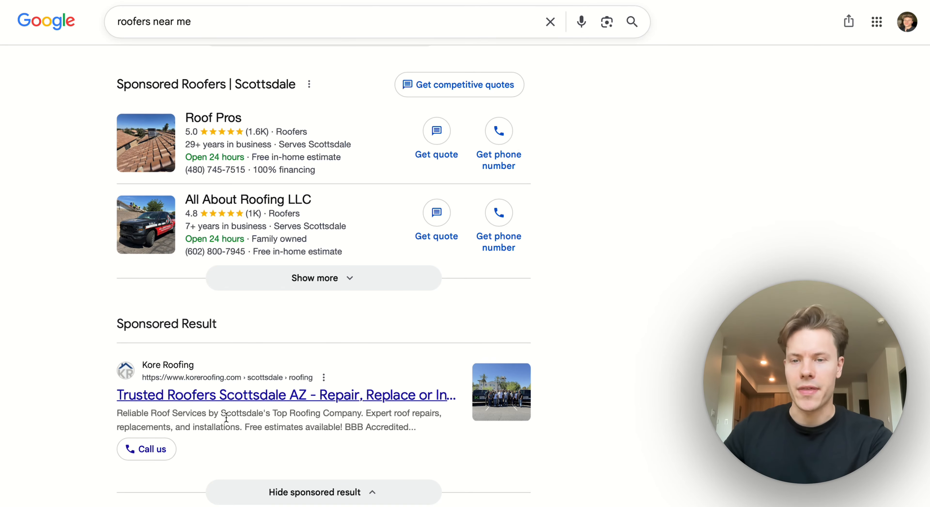
scroll(364, 228, down, 5)
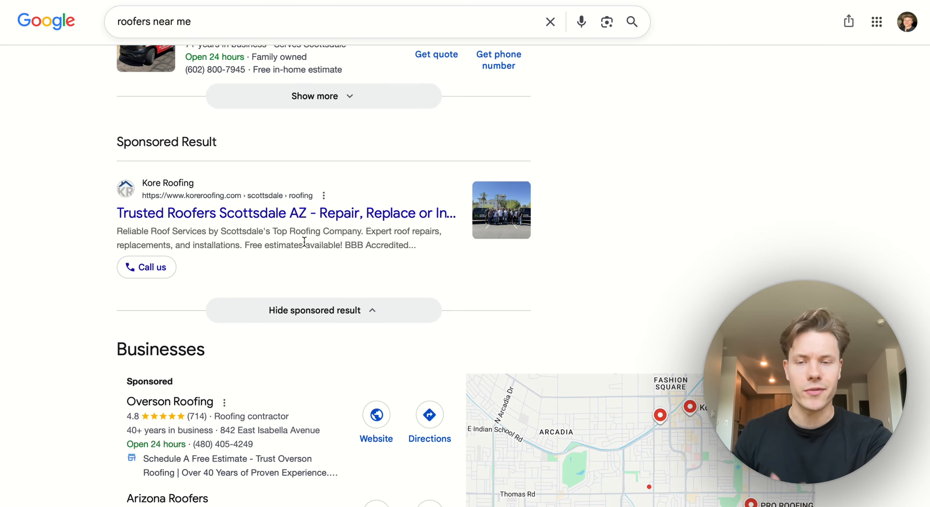
scroll(304, 242, up, 5)
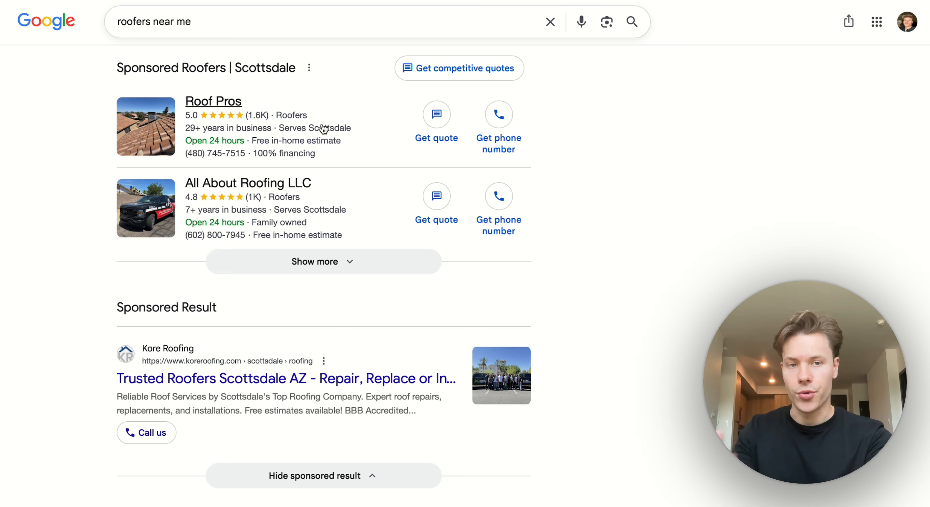
Step: Open the sponsored Roof Pros listing and review its profile, verification checks, services and contact options
click(374, 134)
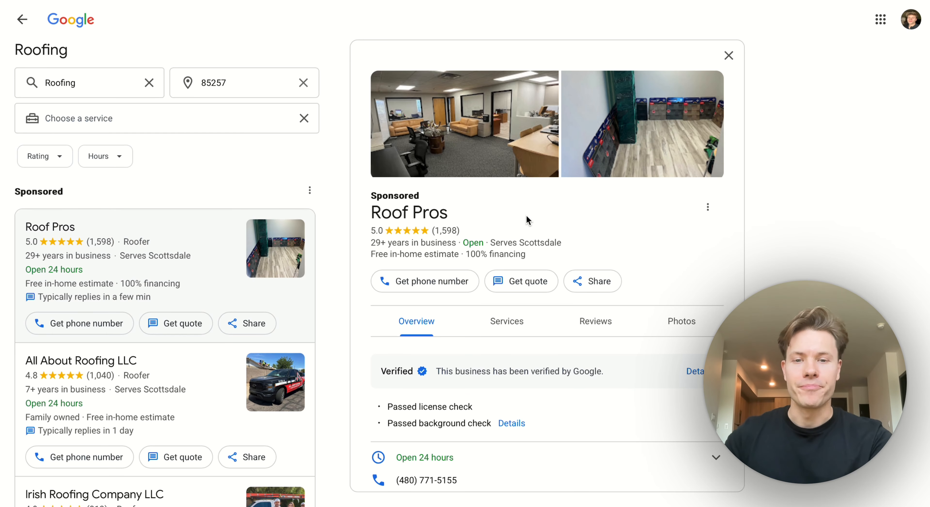
scroll(527, 220, down, 2)
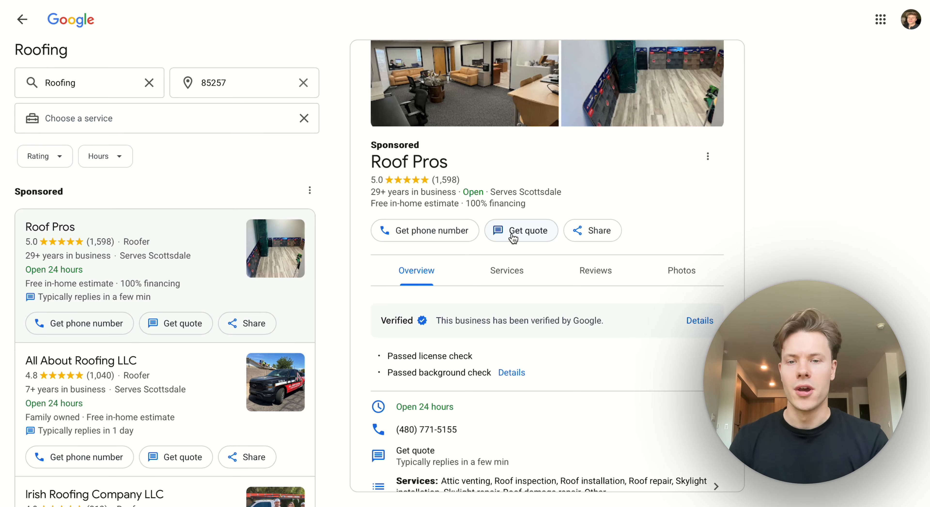
scroll(512, 239, down, 5)
scroll(504, 299, up, 2)
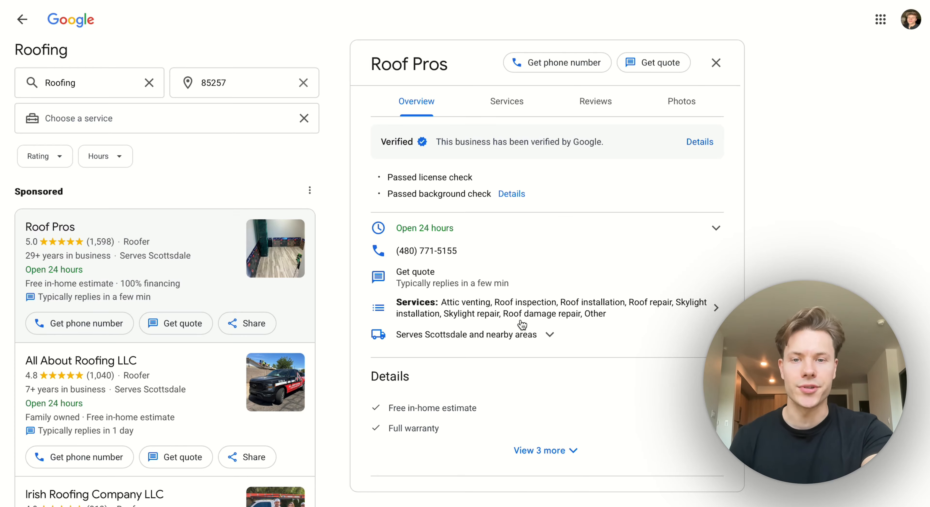
scroll(522, 323, up, 3)
scroll(522, 322, up, 3)
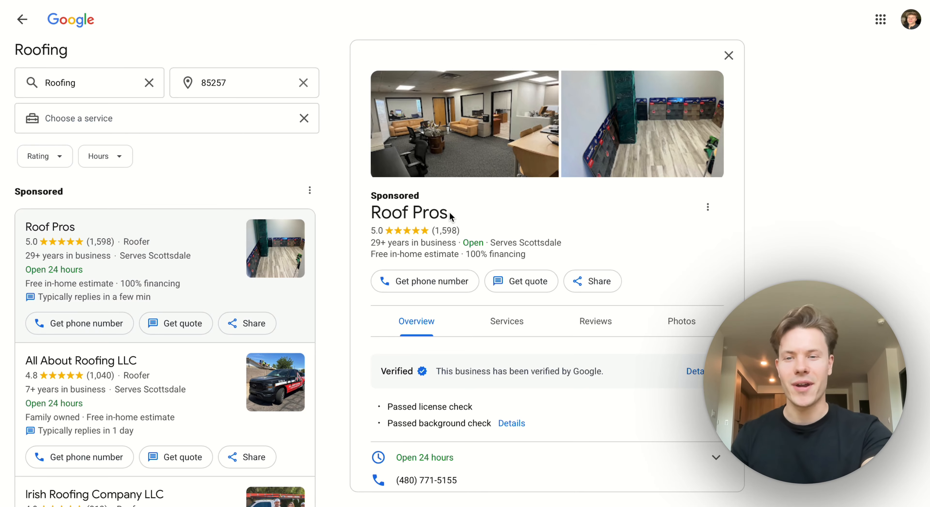
scroll(442, 266, down, 2)
scroll(258, 267, down, 1)
Step: Look over the Sponsored Roofers block in the search results and the Local Services Ads landing page again
scroll(259, 267, down, 5)
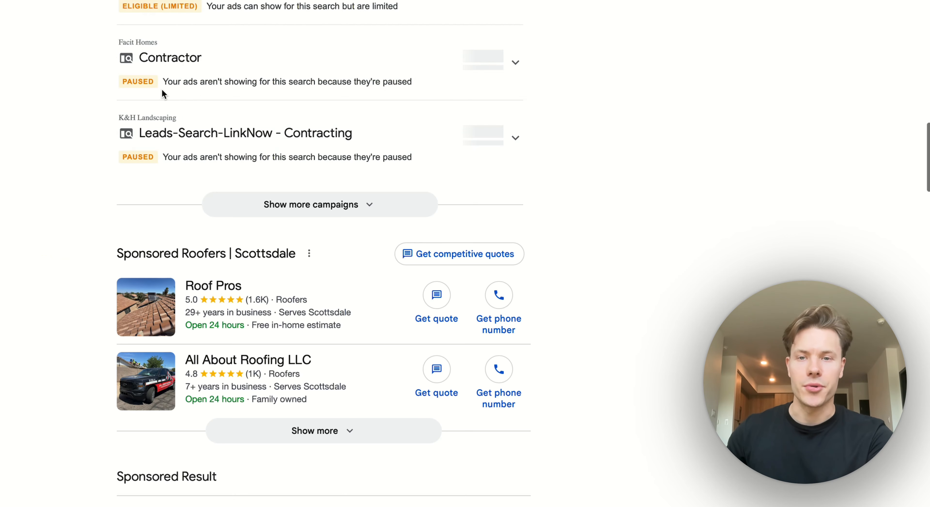
scroll(198, 123, up, 10)
scroll(197, 123, down, 15)
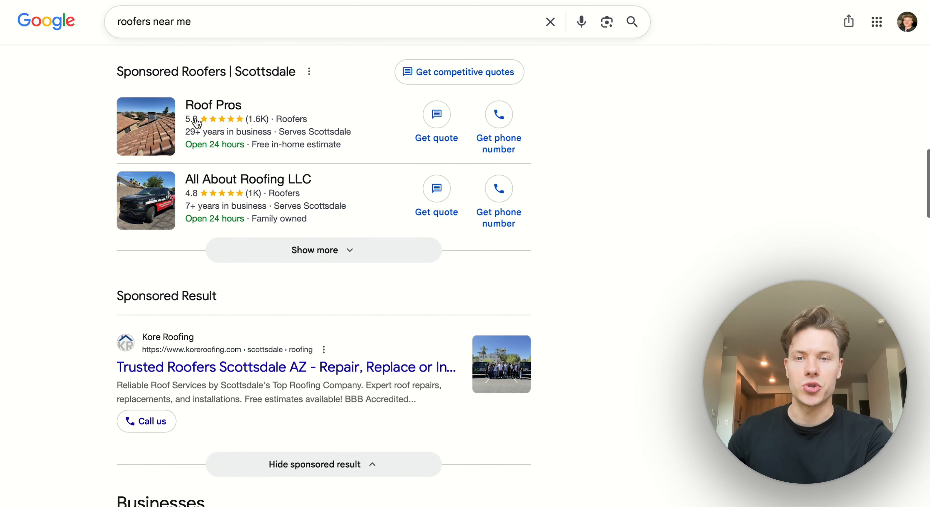
scroll(199, 125, up, 1)
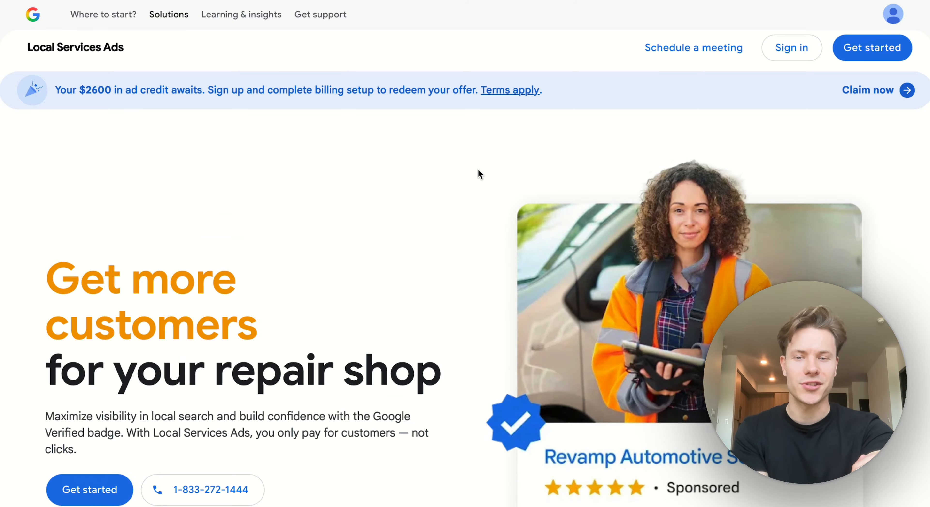
scroll(480, 180, down, 5)
scroll(478, 198, up, 3)
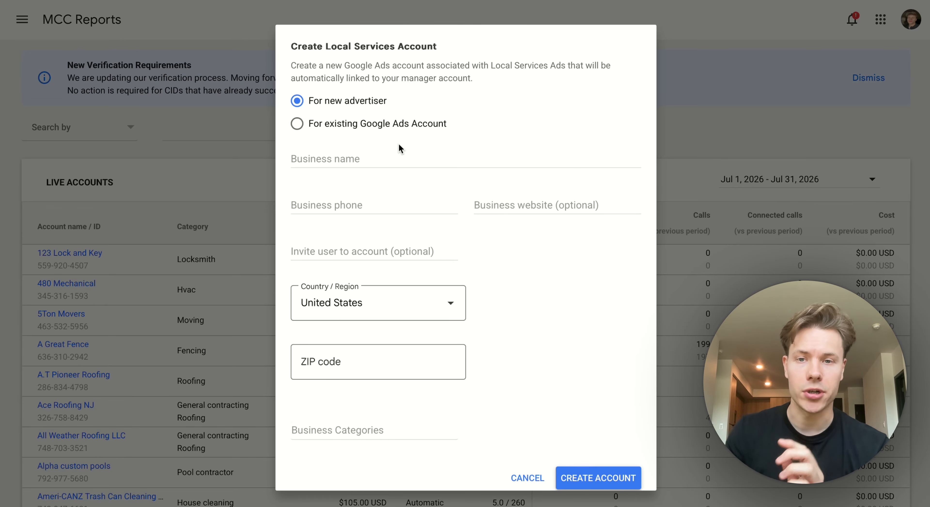
Step: Compare the two advertiser options for the new Local Services account and choose the one for an existing Google Ads account
click(352, 124)
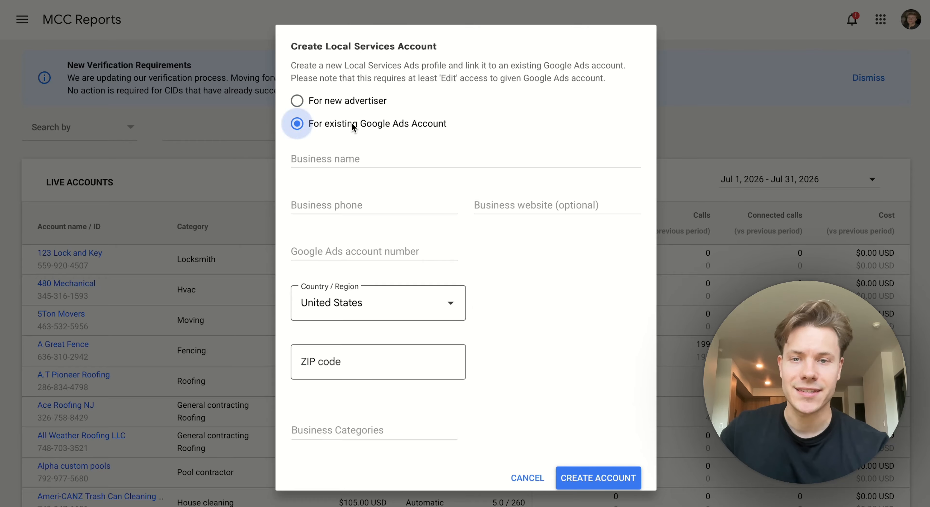
click(368, 249)
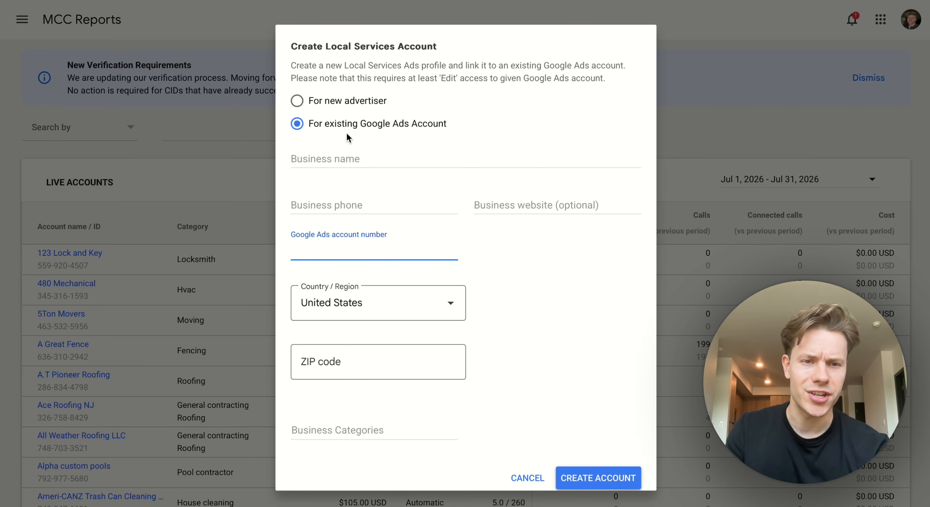
click(340, 103)
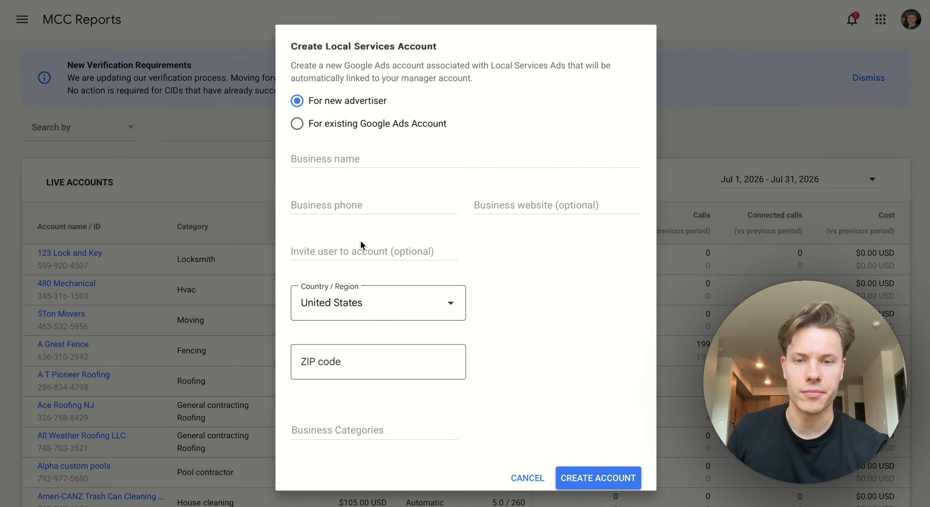
click(368, 124)
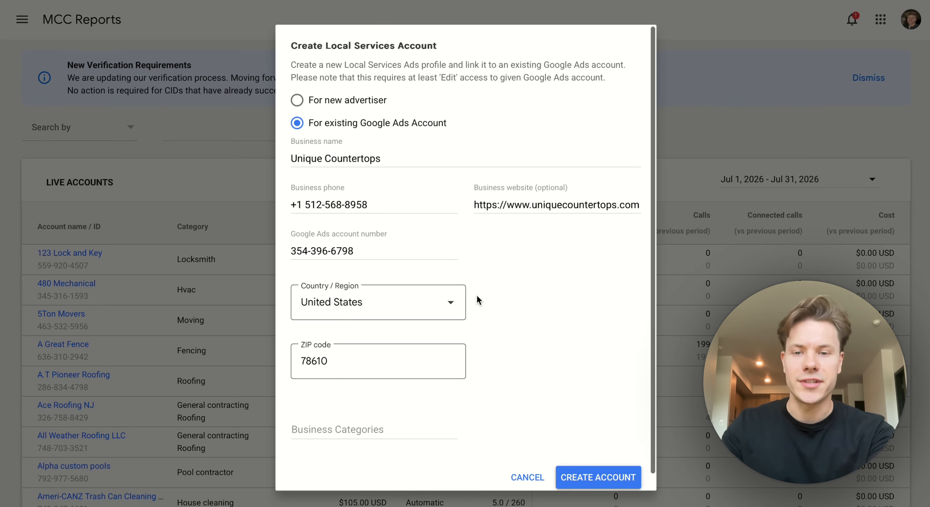
Step: Look through the available business categories and select Countertop services for the Unique Countertops account
scroll(470, 299, down, 1)
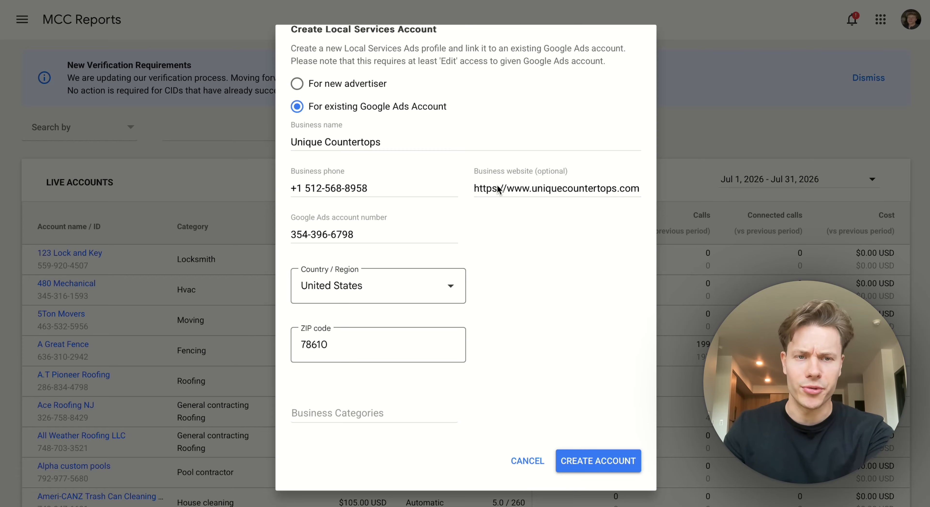
click(364, 415)
scroll(363, 418, down, 15)
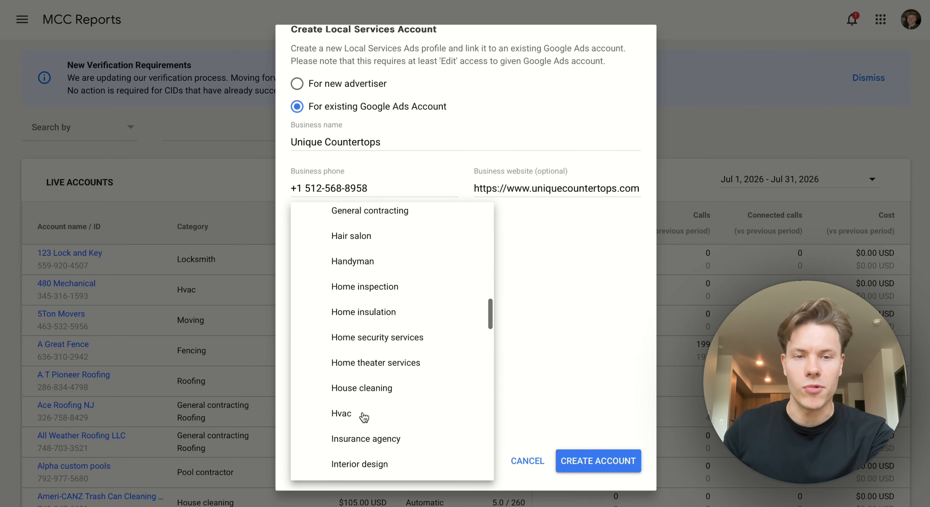
scroll(364, 418, down, 20)
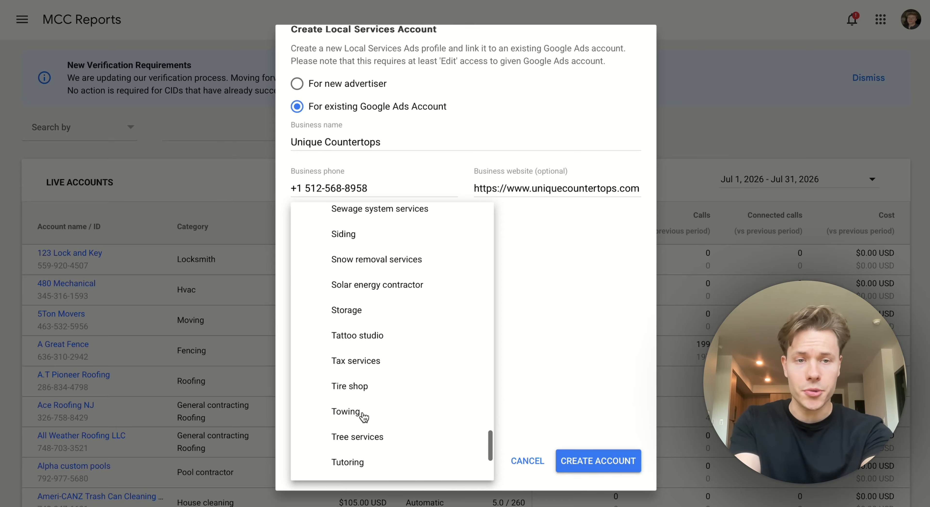
scroll(364, 418, down, 5)
scroll(378, 376, up, 15)
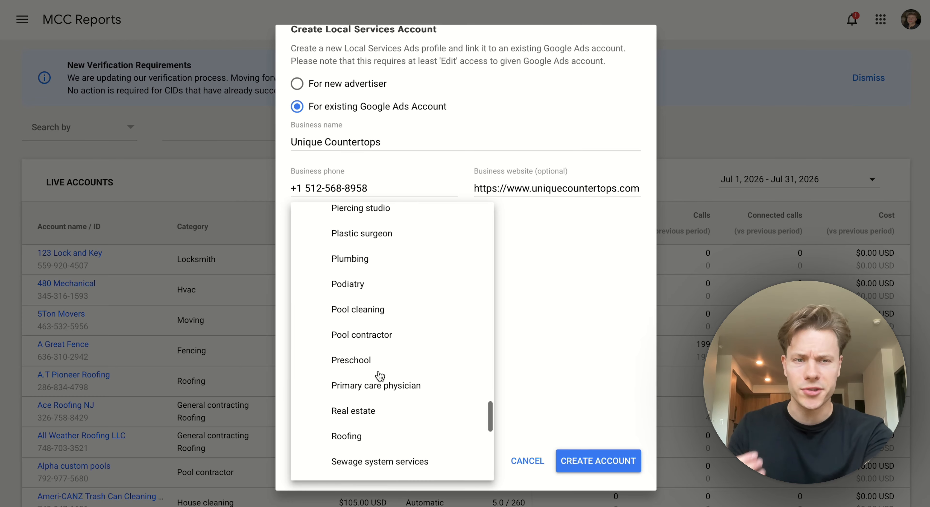
scroll(380, 376, up, 8)
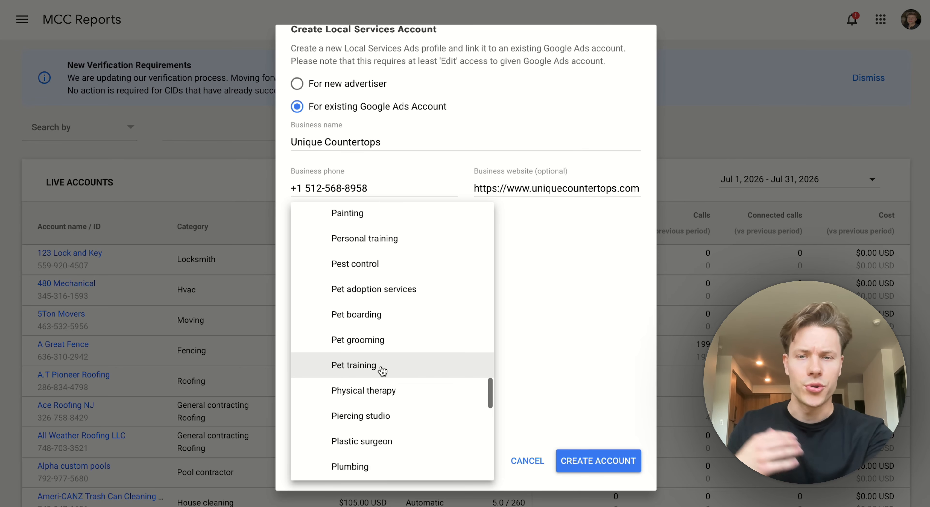
scroll(382, 371, up, 9)
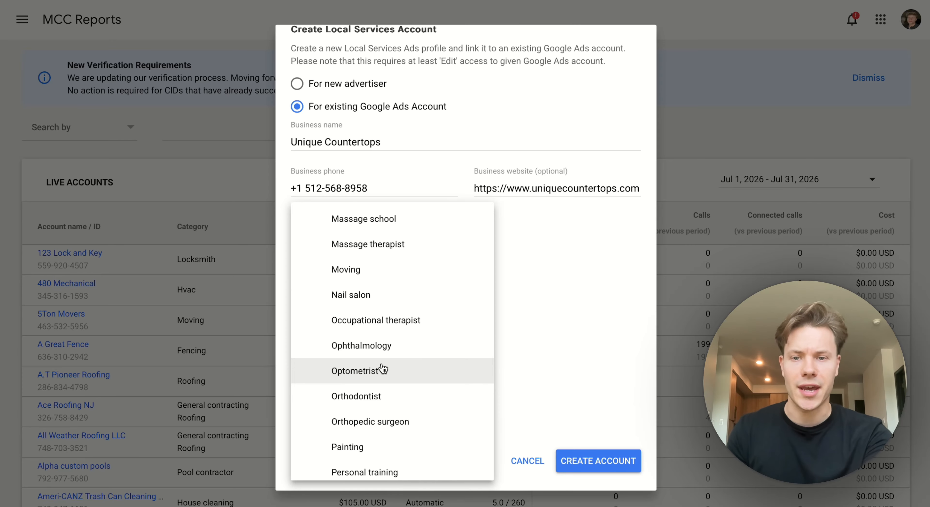
scroll(382, 369, up, 13)
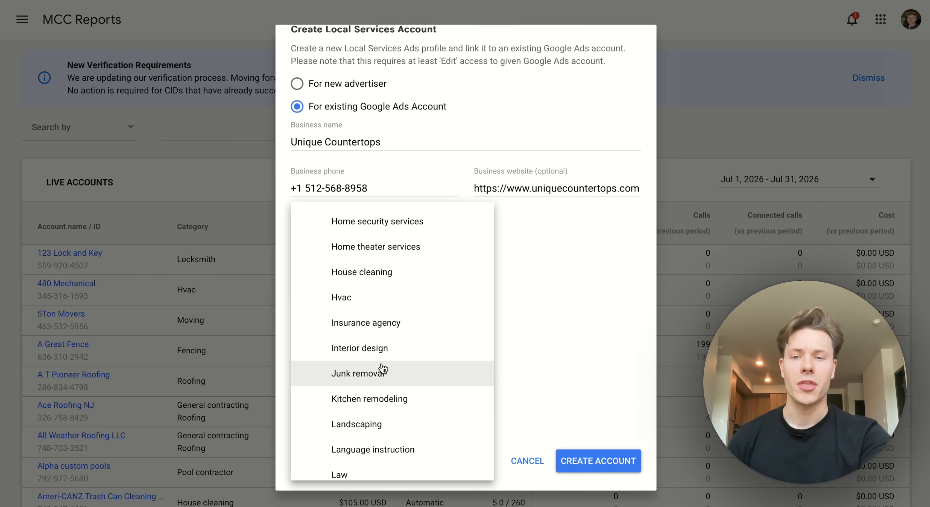
scroll(383, 369, up, 3)
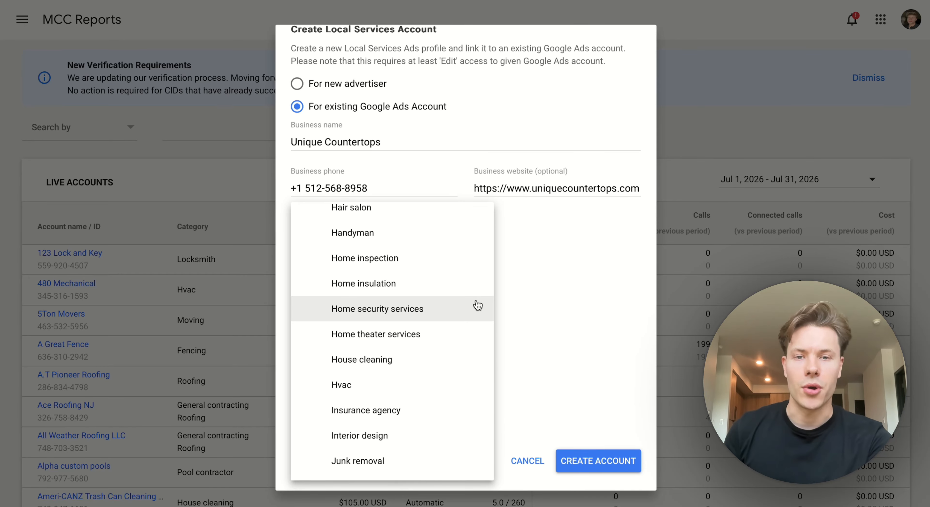
scroll(472, 307, up, 8)
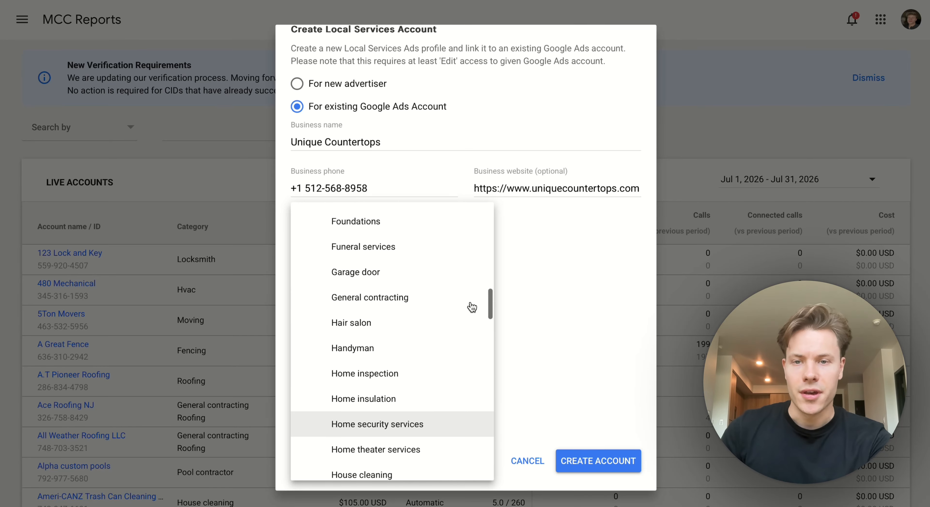
scroll(472, 307, up, 5)
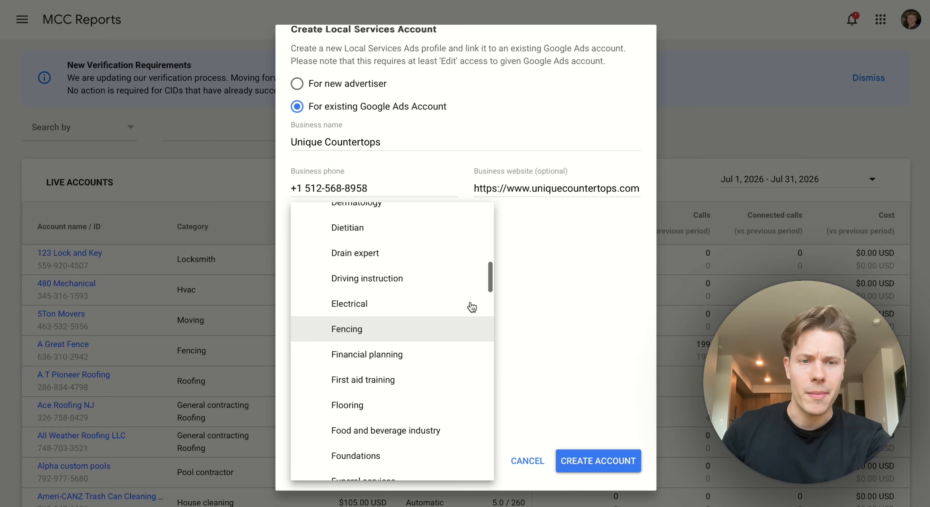
scroll(471, 307, up, 3)
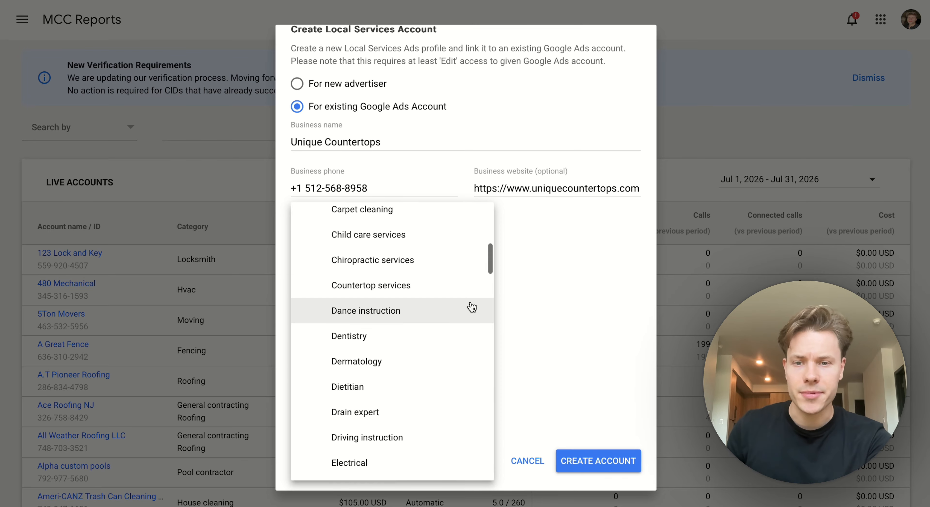
click(400, 328)
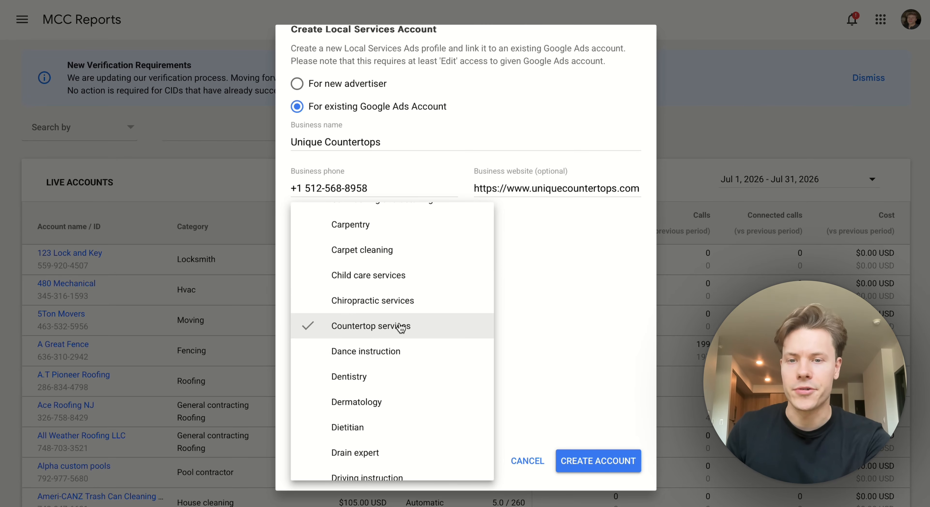
click(427, 311)
click(423, 299)
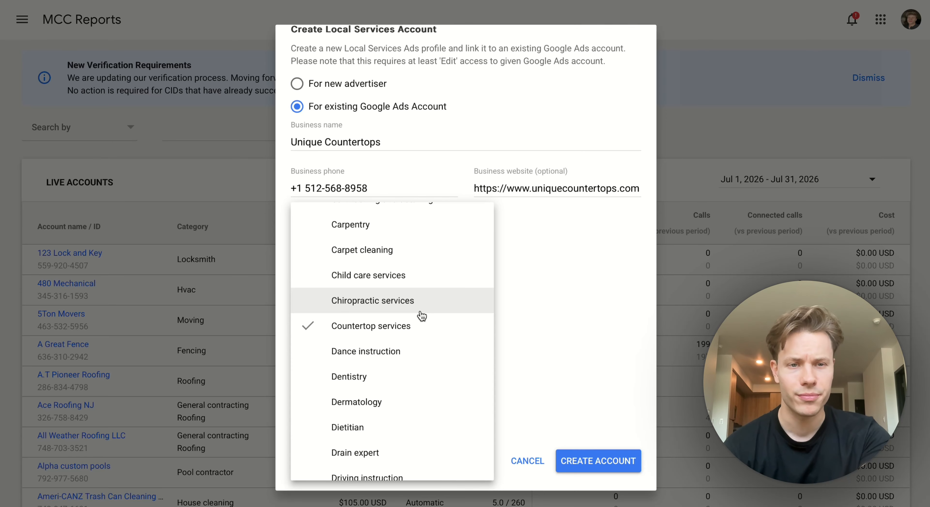
scroll(421, 316, down, 1)
click(406, 358)
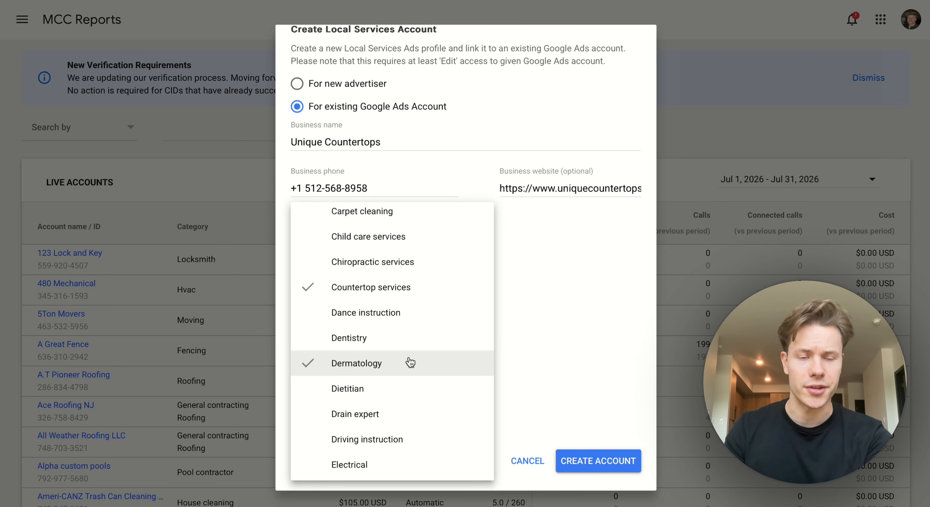
click(410, 363)
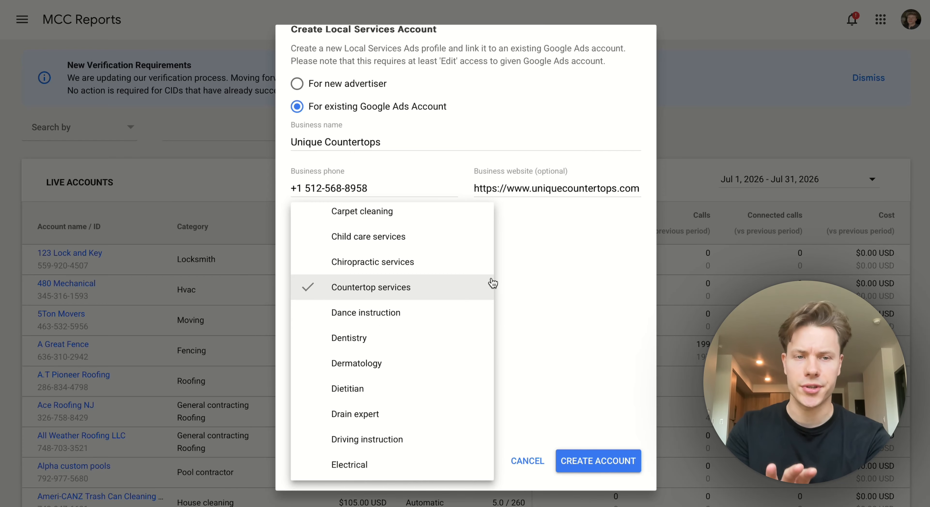
Step: Create the Local Services account with the Countertop services category and start setting up its profile
click(535, 269)
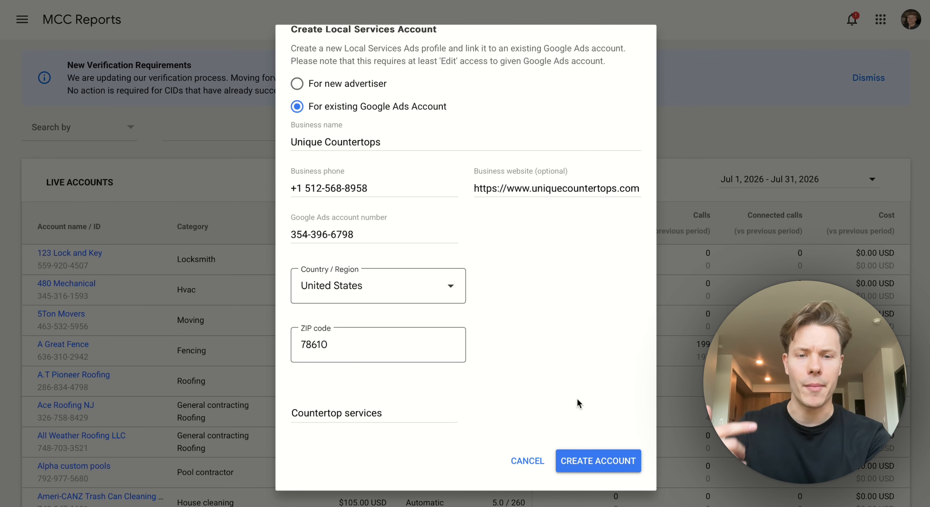
click(585, 459)
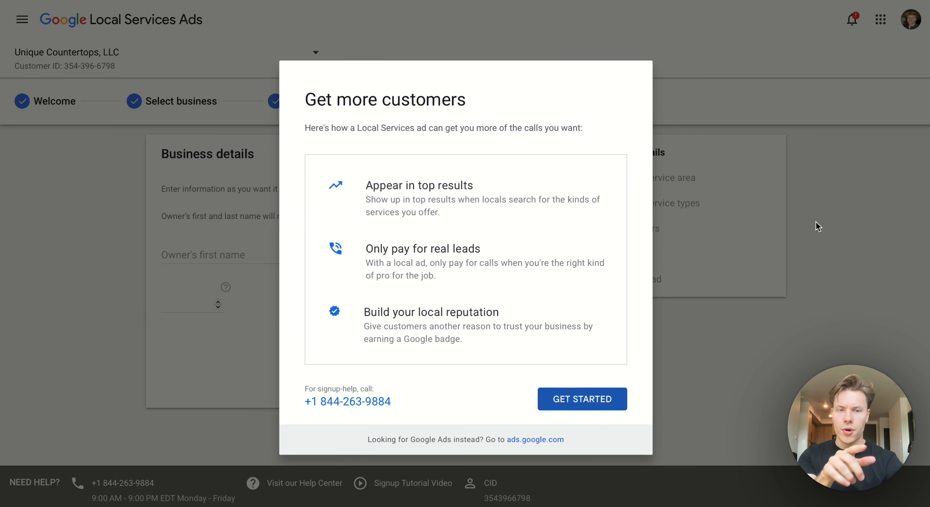
click(590, 405)
click(260, 253)
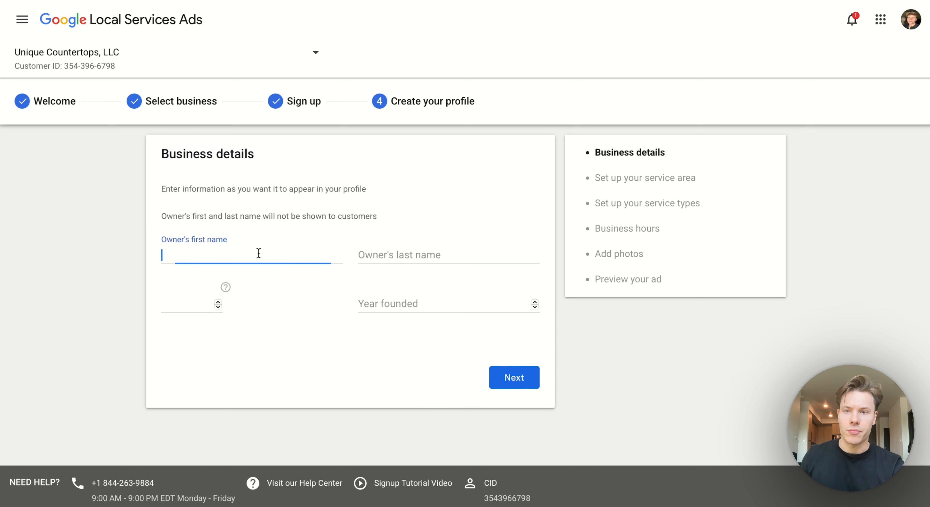
click(376, 249)
click(246, 297)
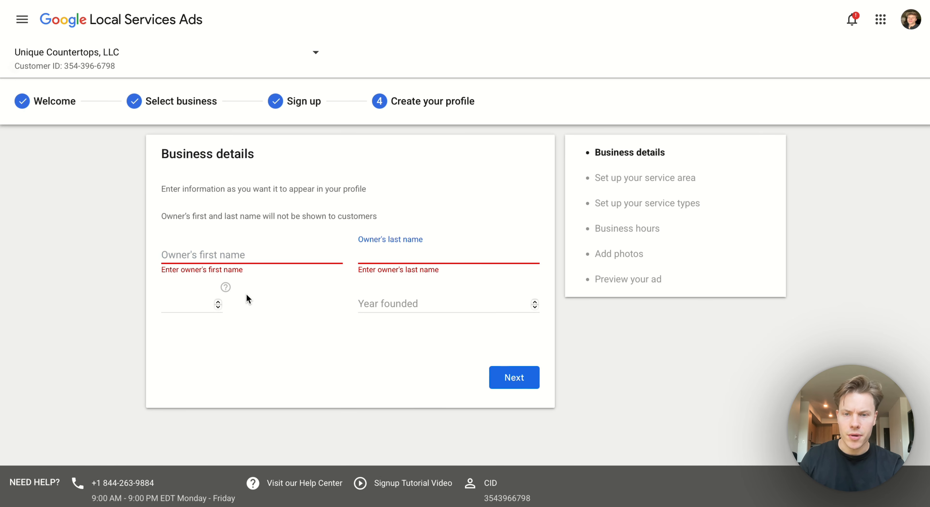
click(188, 309)
click(218, 307)
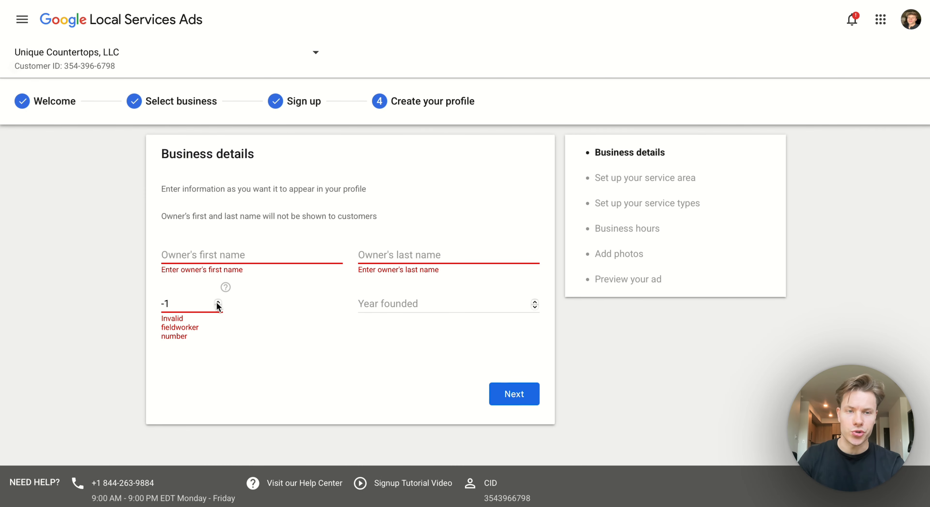
mouse_move(224, 295)
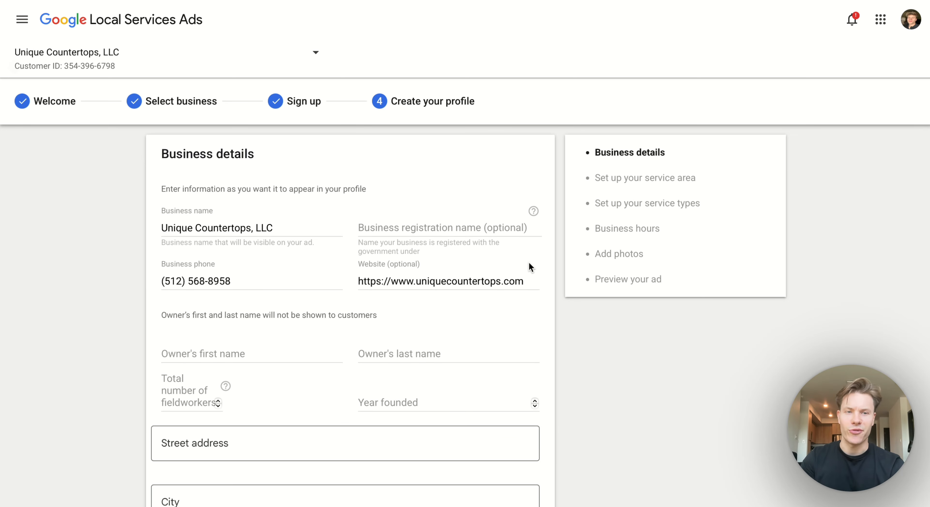
Step: Review the Business details form, from the registration name and owner fields down to the address and customer-visit question
scroll(450, 294, down, 1)
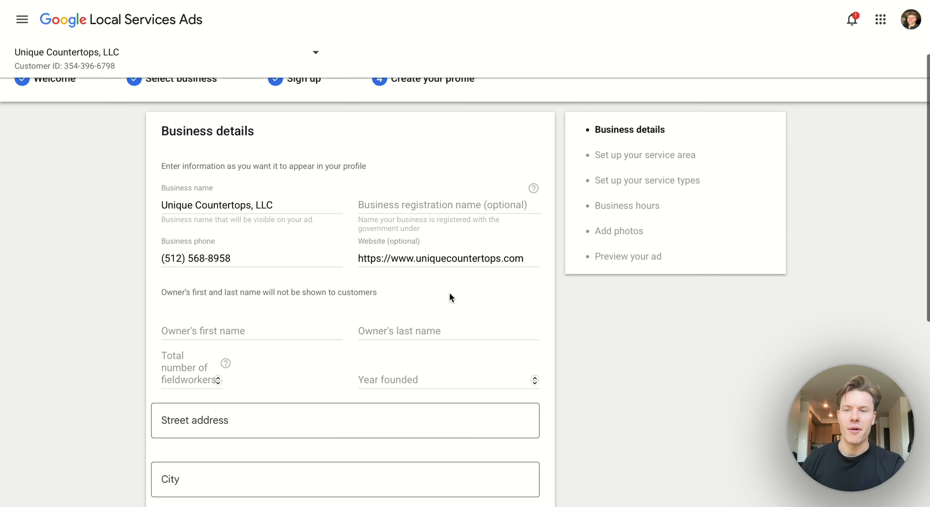
scroll(450, 294, down, 1)
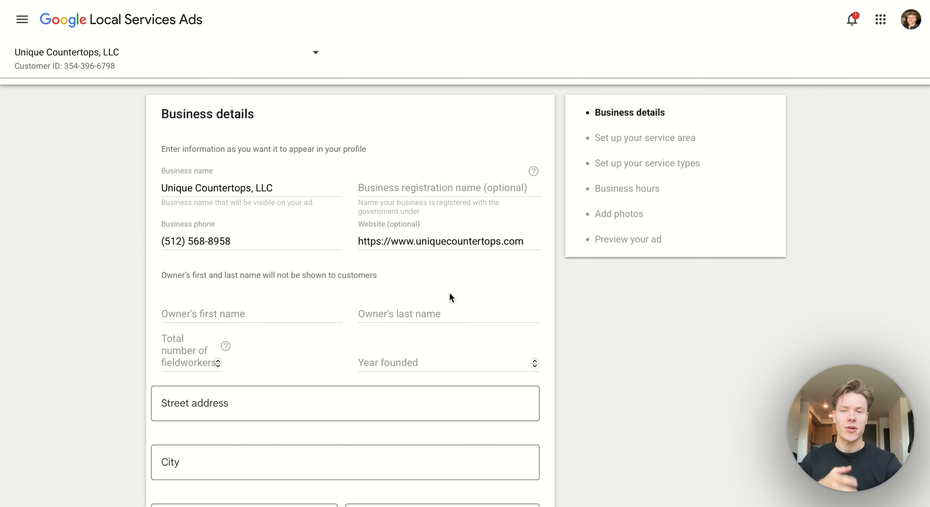
click(436, 188)
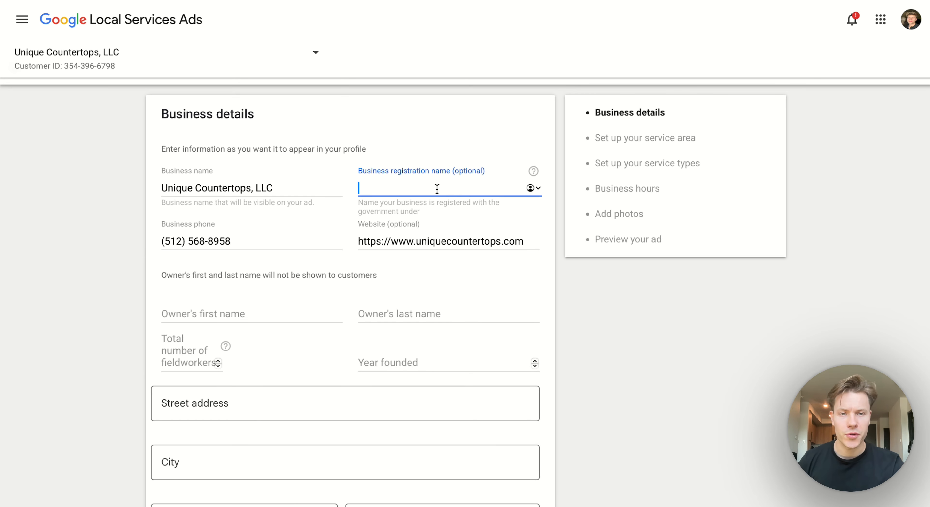
click(439, 201)
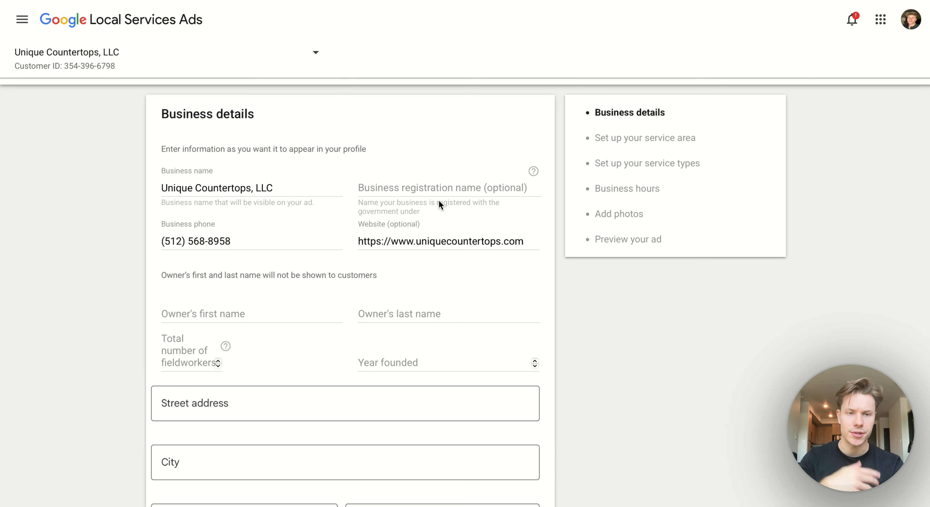
scroll(298, 249, down, 2)
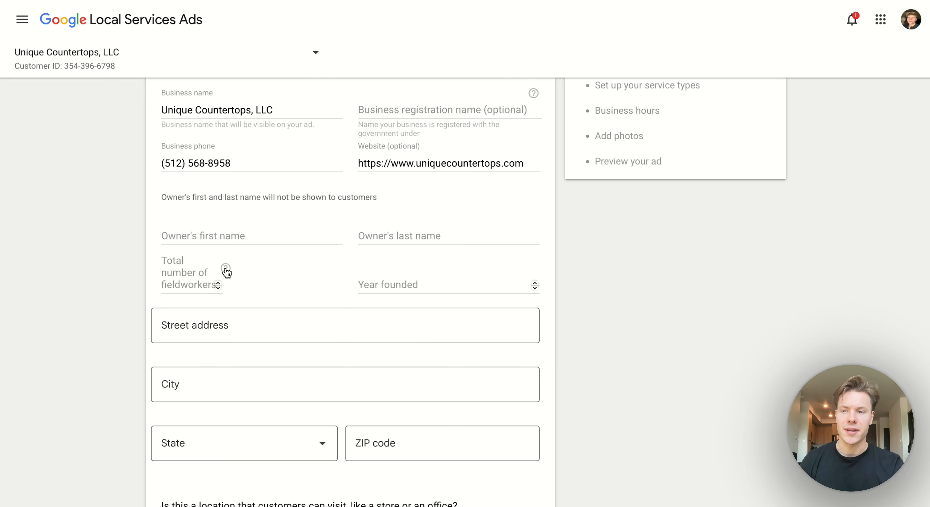
mouse_move(227, 273)
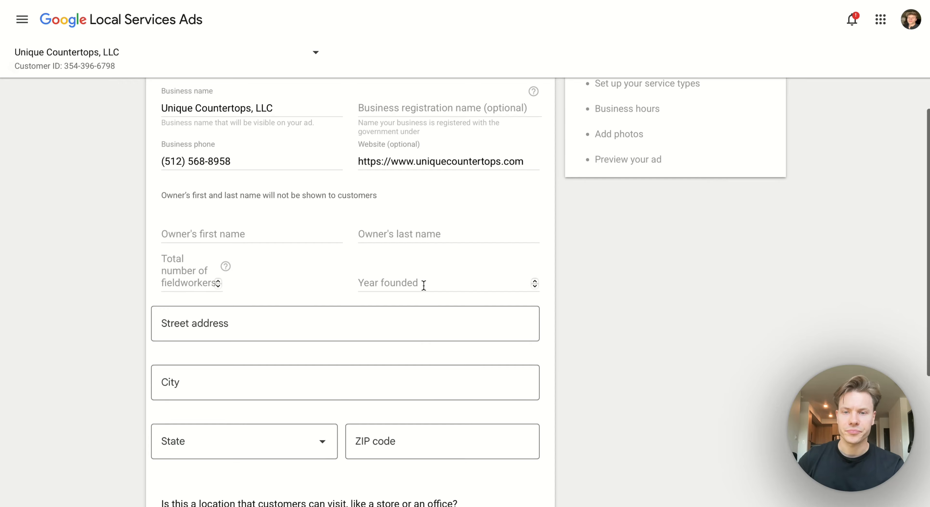
scroll(424, 285, down, 1)
click(424, 267)
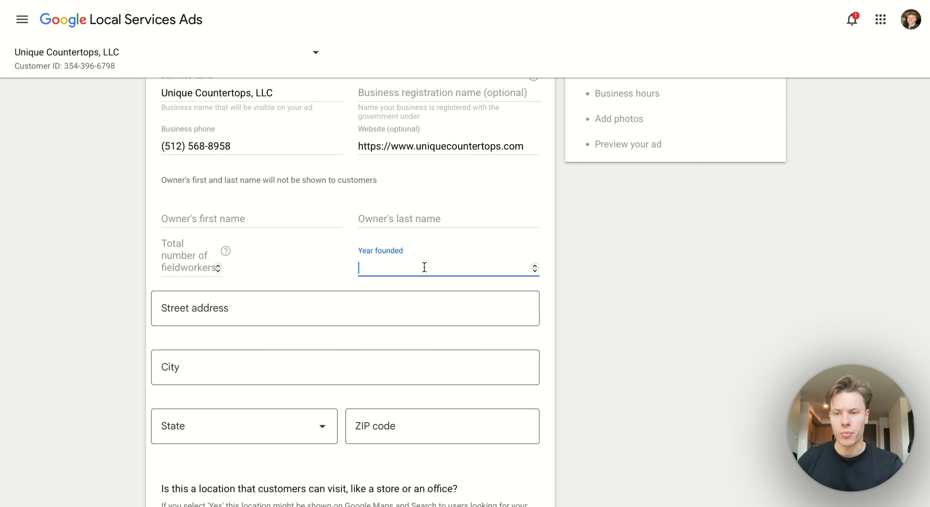
scroll(456, 341, down, 3)
scroll(455, 341, down, 1)
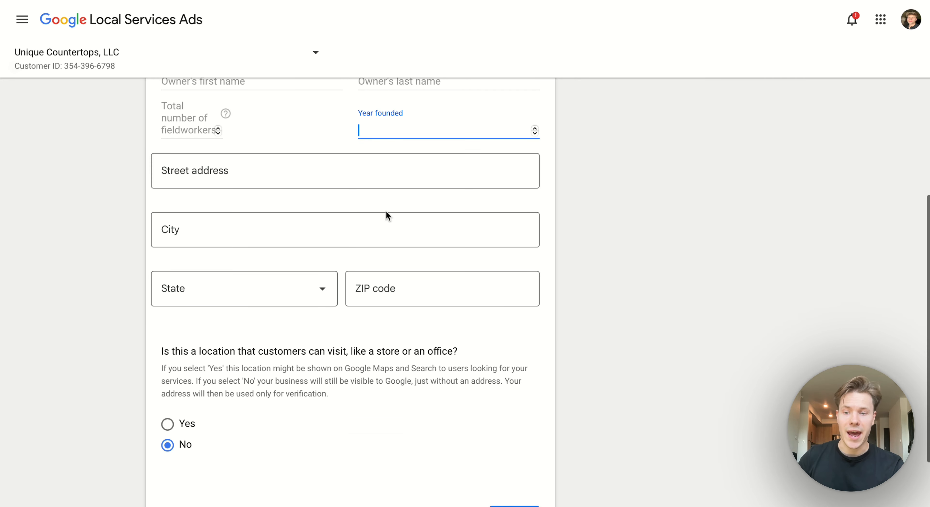
scroll(364, 340, down, 3)
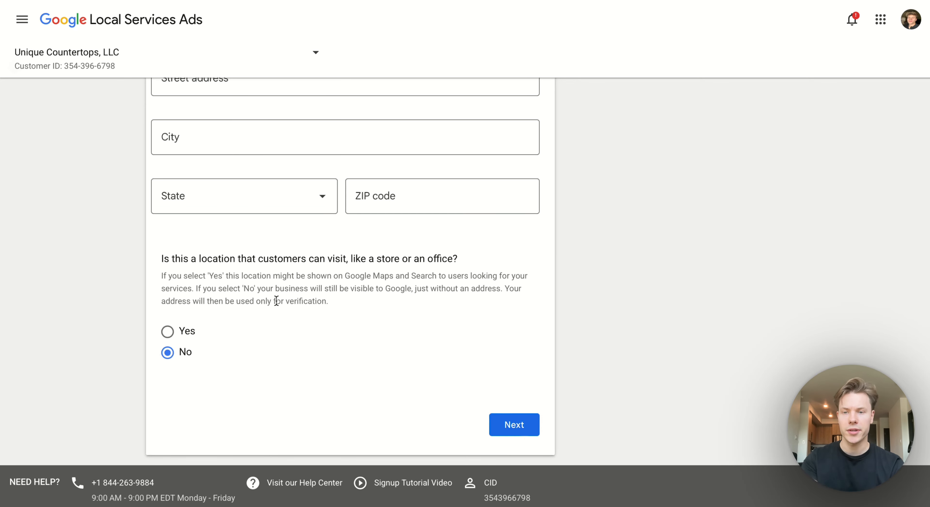
scroll(276, 301, up, 8)
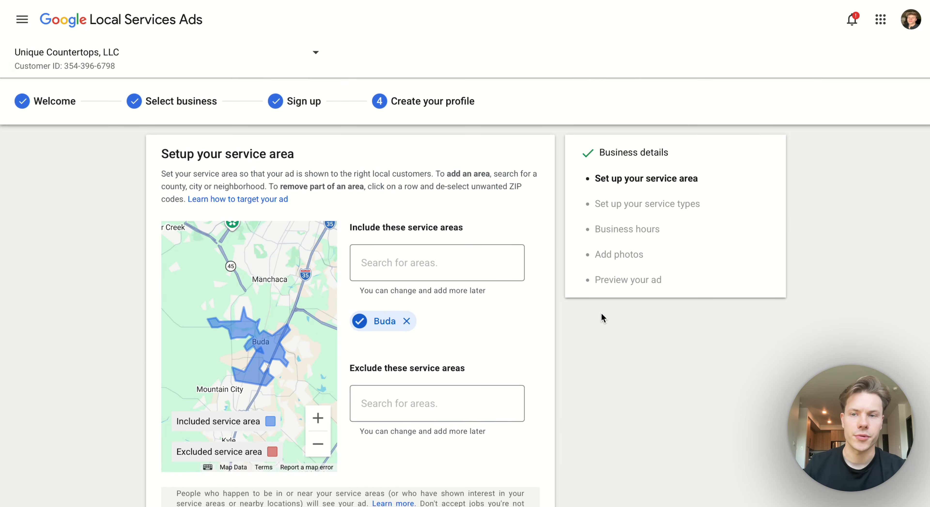
Step: Examine the include and exclude service area options and the Buda area's position relative to Austin on the map
scroll(601, 311, down, 1)
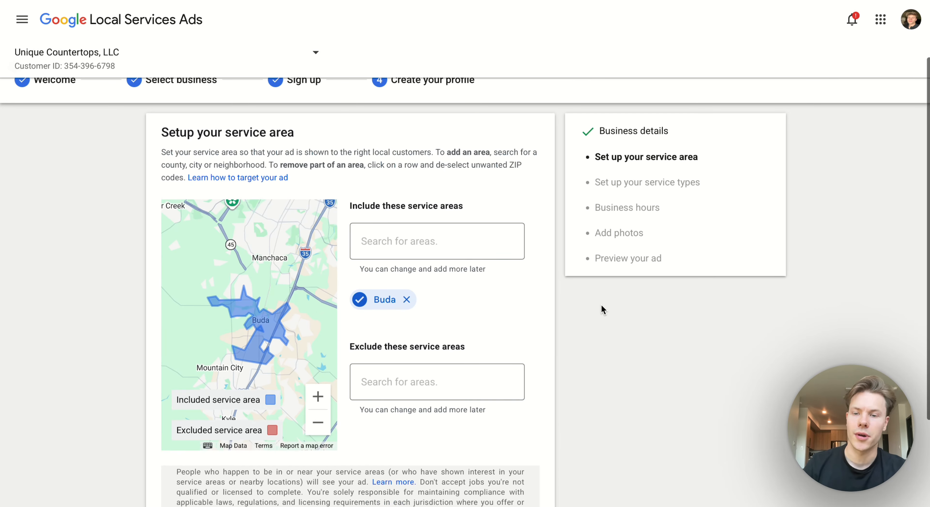
scroll(601, 306, down, 1)
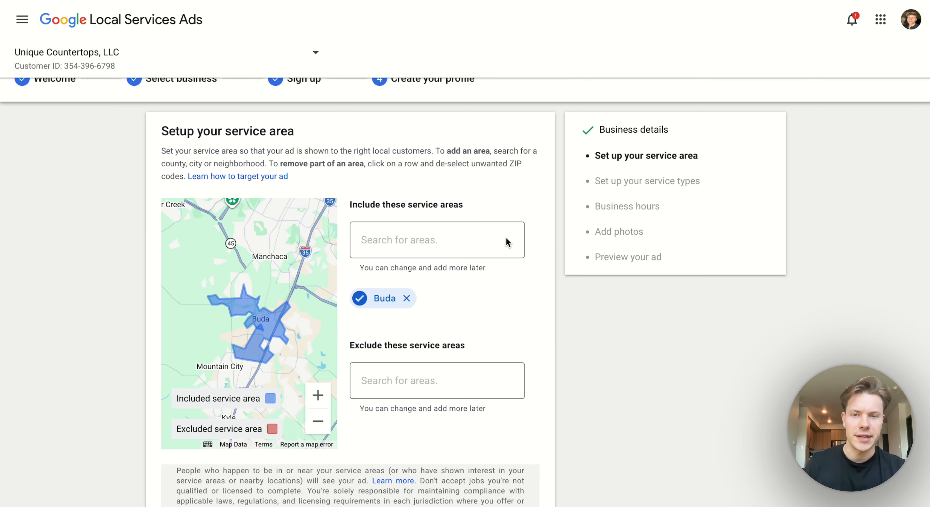
click(438, 239)
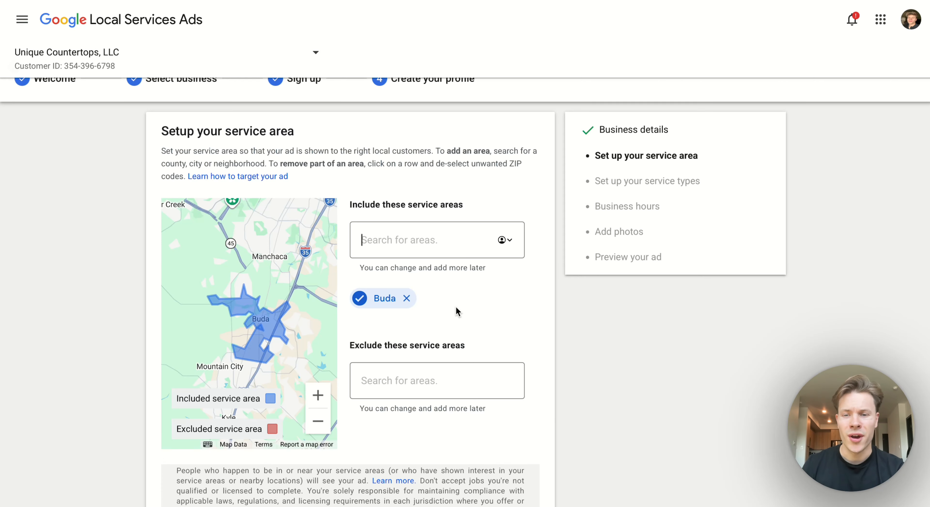
scroll(455, 298, down, 3)
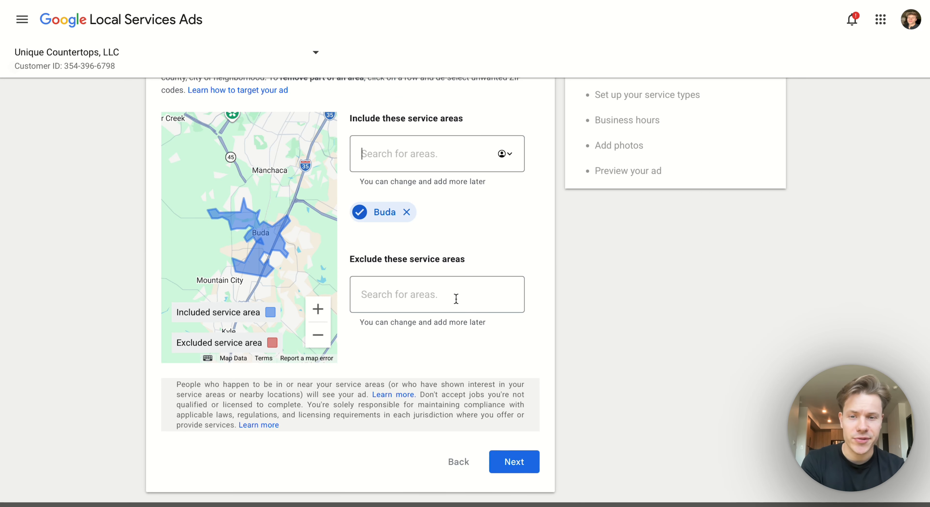
scroll(455, 298, up, 2)
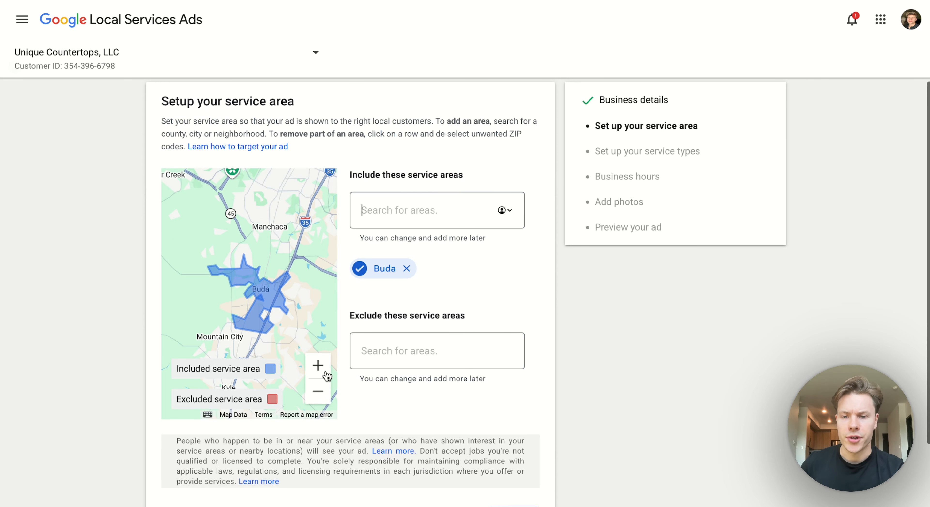
click(318, 391)
click(319, 391)
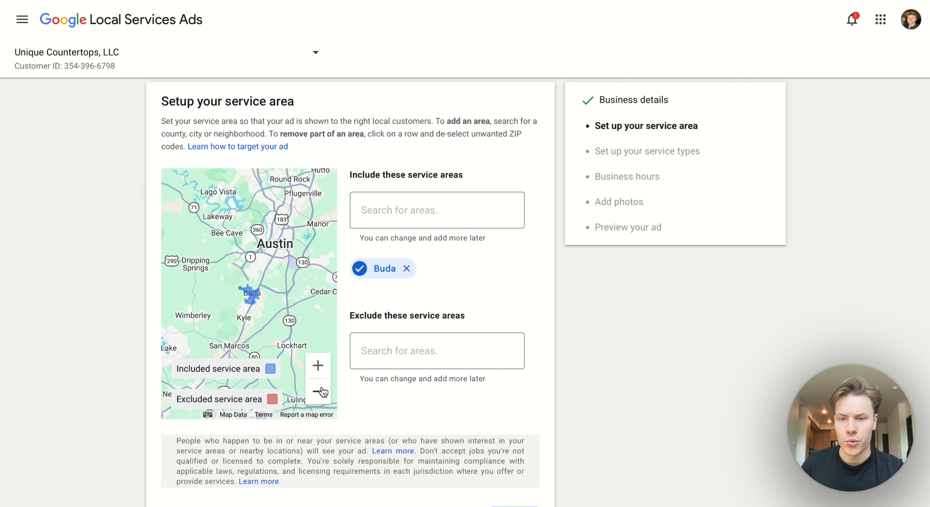
click(321, 392)
click(318, 366)
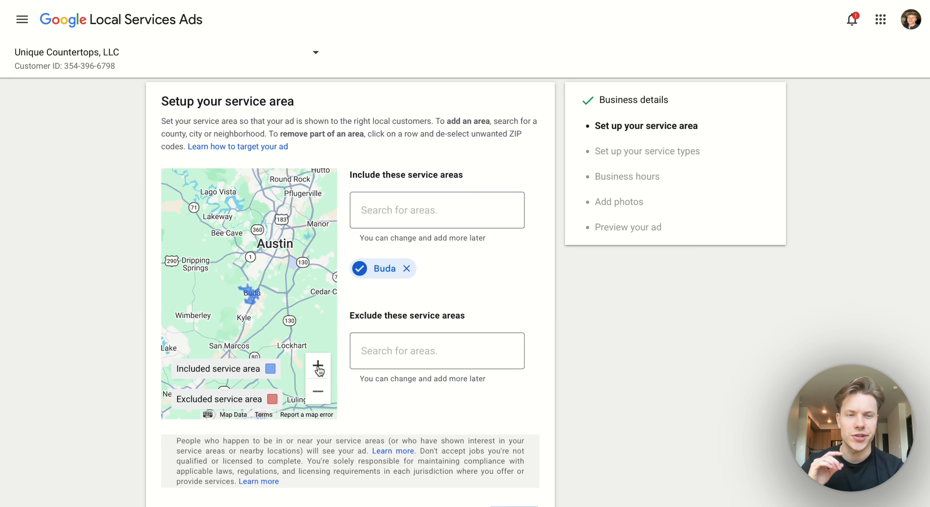
Step: Add Hays County, TX to the included service areas
click(396, 216)
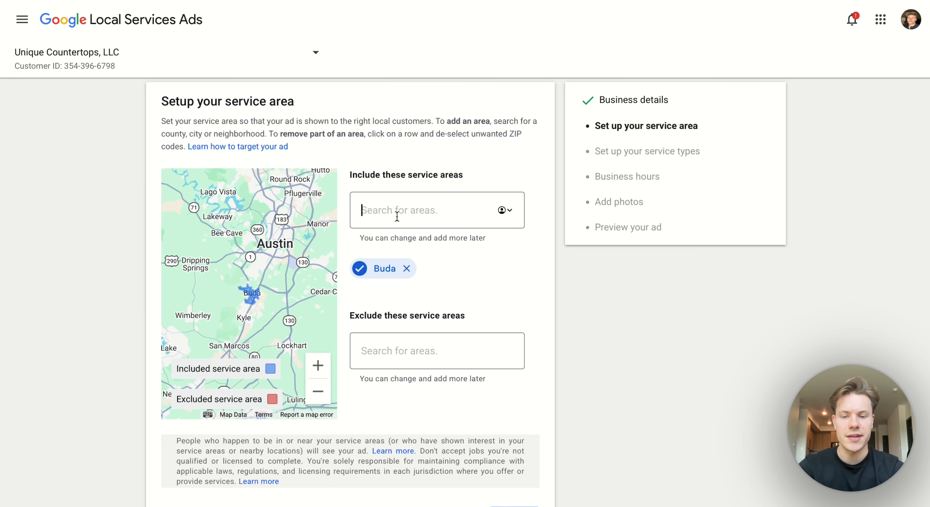
text(hays coun)
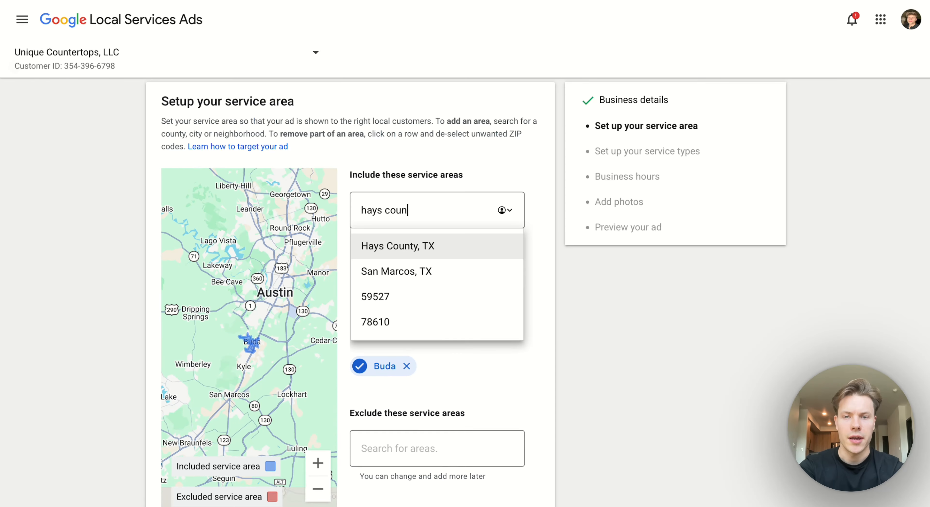
text(ty)
click(371, 254)
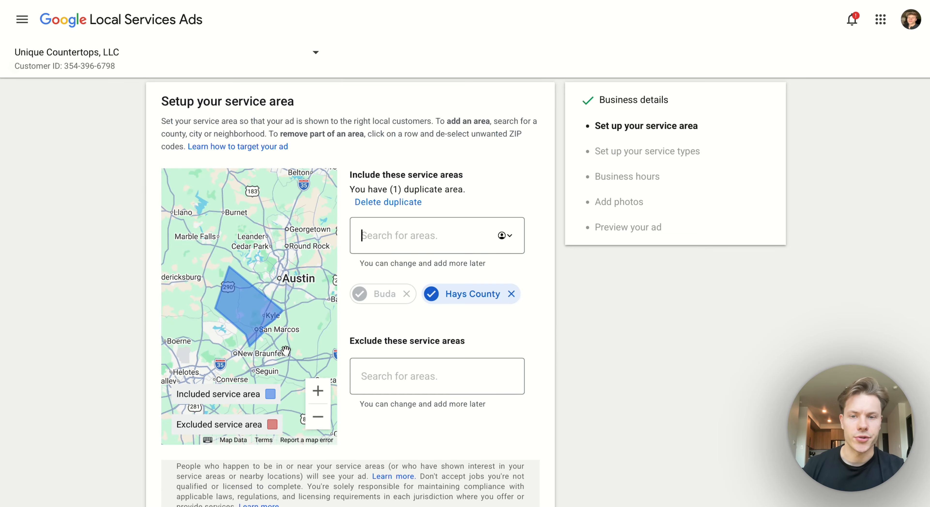
Step: Check the Hays County coverage on the map, leave the excluded areas empty and continue to the service types
scroll(291, 351, down, 2)
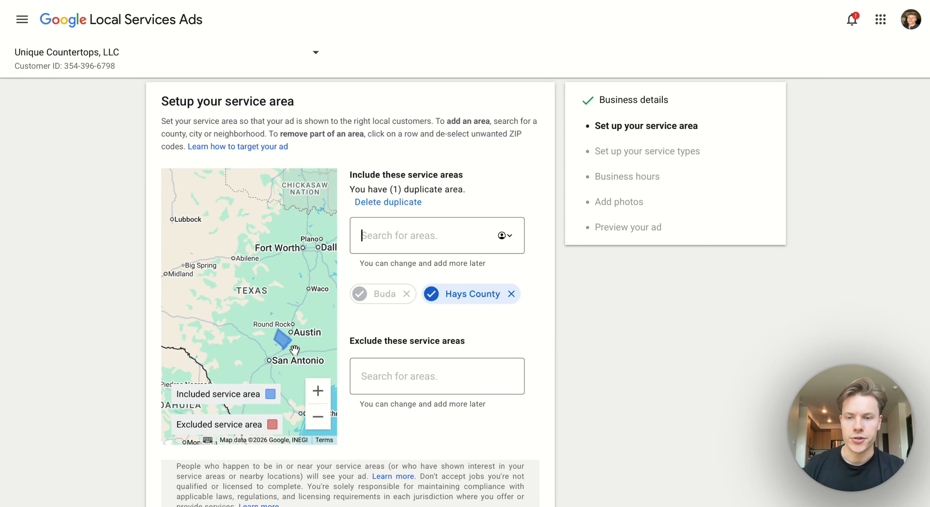
scroll(294, 350, up, 2)
click(388, 372)
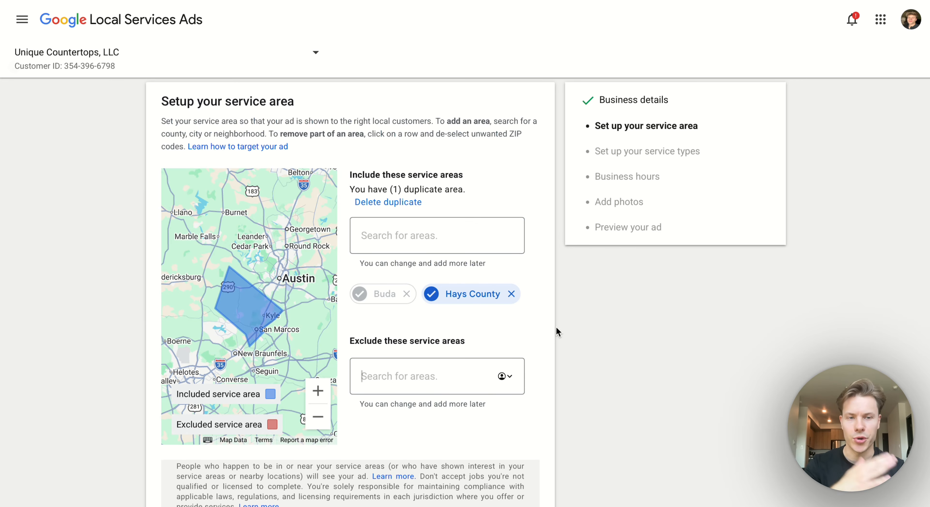
scroll(556, 327, down, 3)
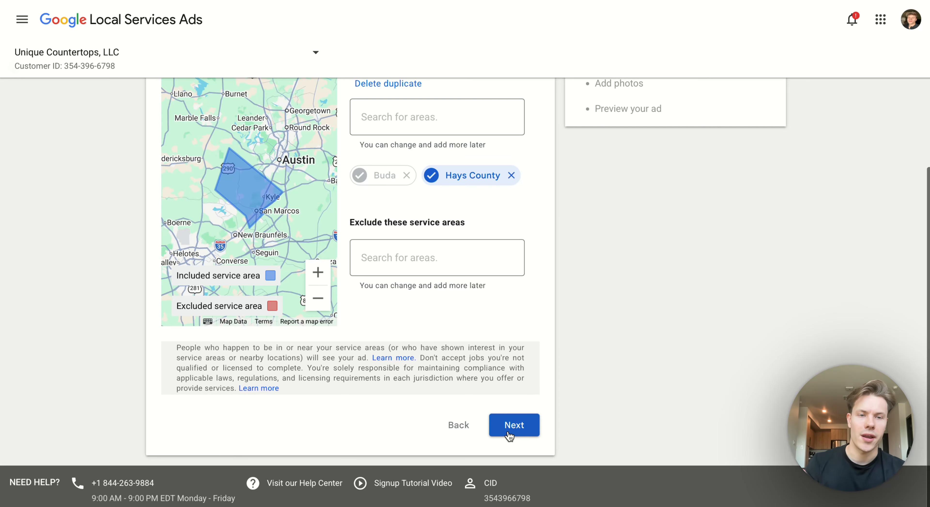
click(508, 435)
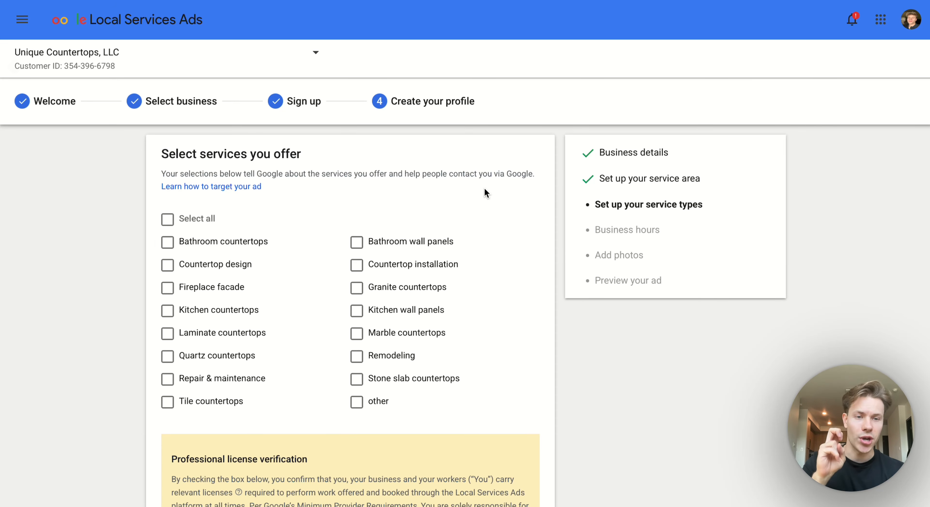
Step: Select the services Bathroom countertops, Countertop design, Kitchen countertops, Quartz countertops and Laminate countertops
scroll(484, 193, down, 1)
scroll(485, 198, up, 1)
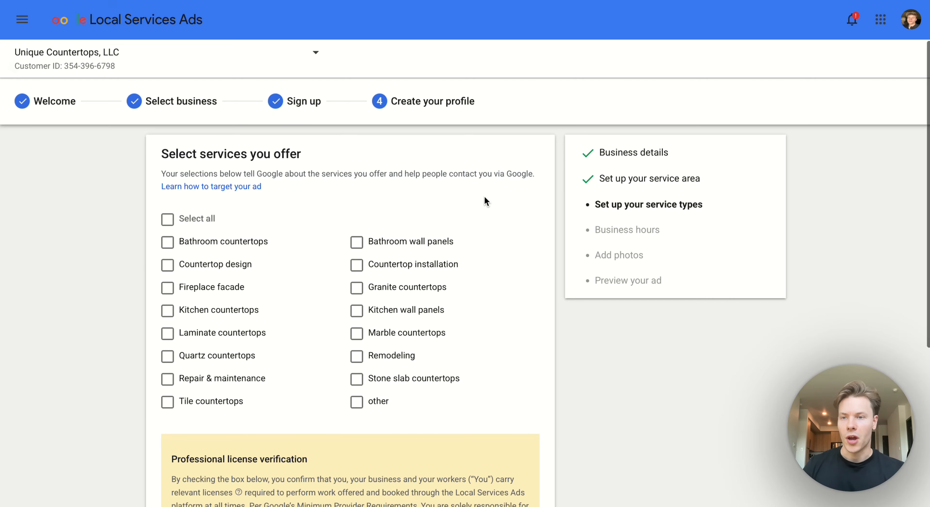
click(255, 246)
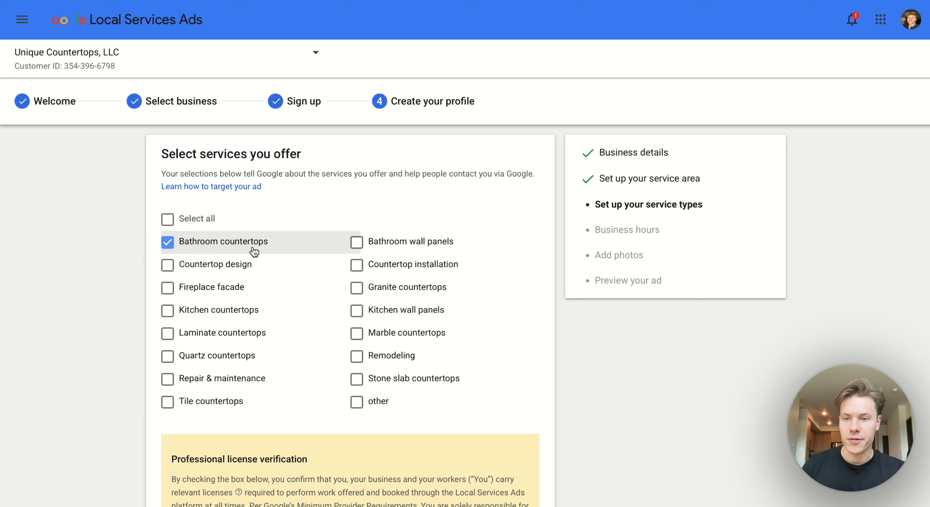
click(245, 268)
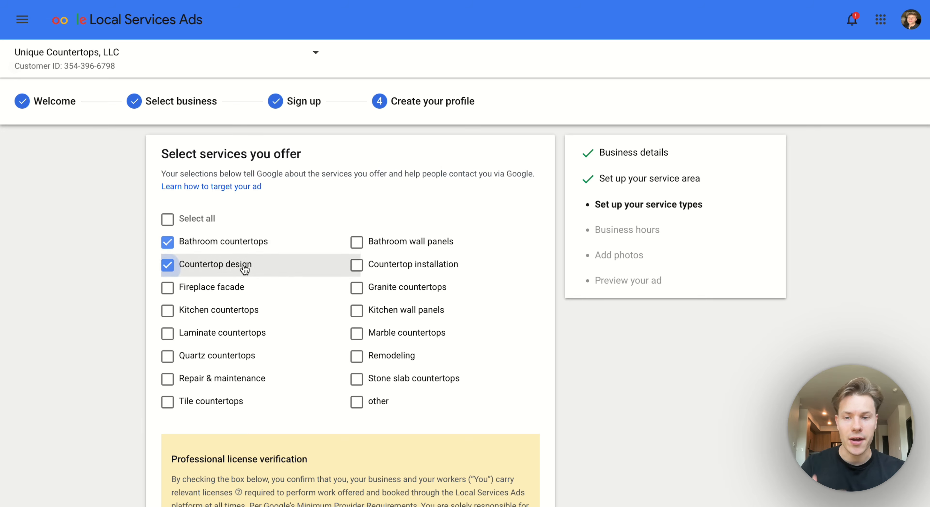
click(233, 313)
click(216, 361)
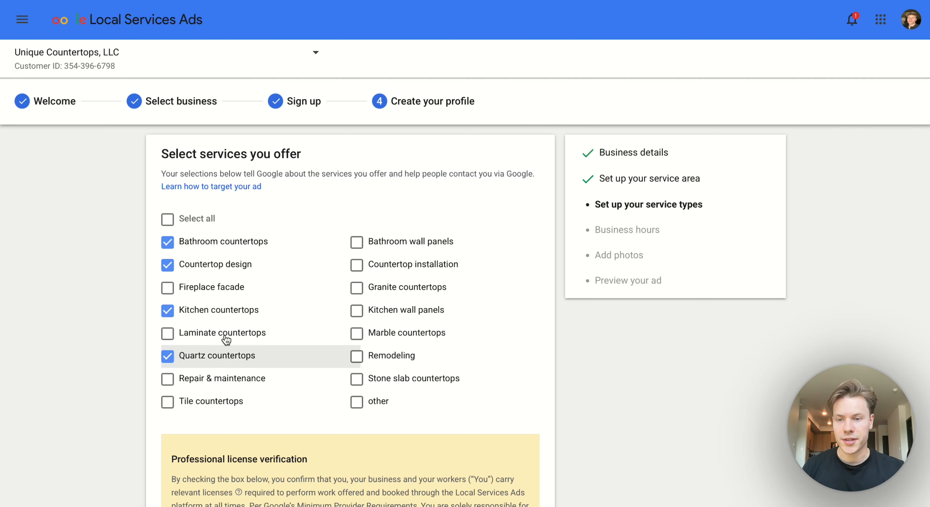
click(223, 336)
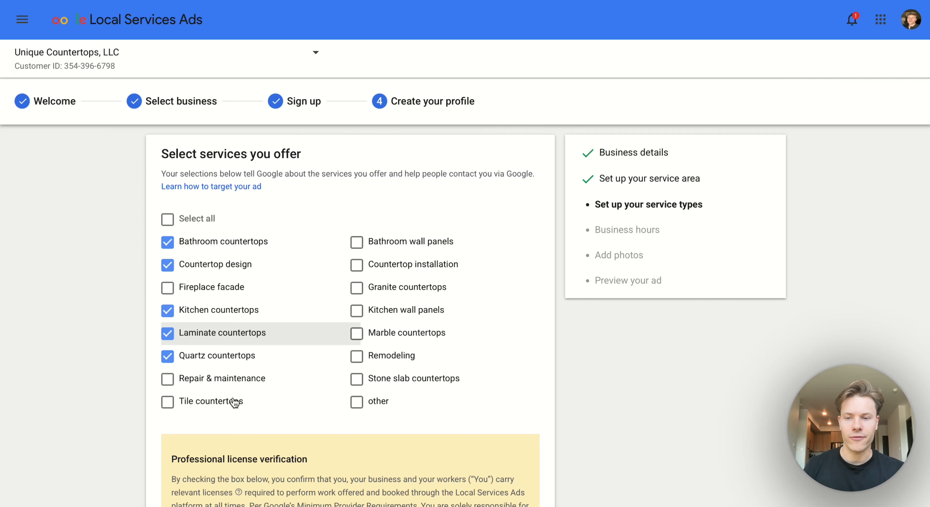
Step: Add Stone slab countertops, Remodeling, Marble countertops, Granite countertops and Countertop installation to the offered services
click(373, 382)
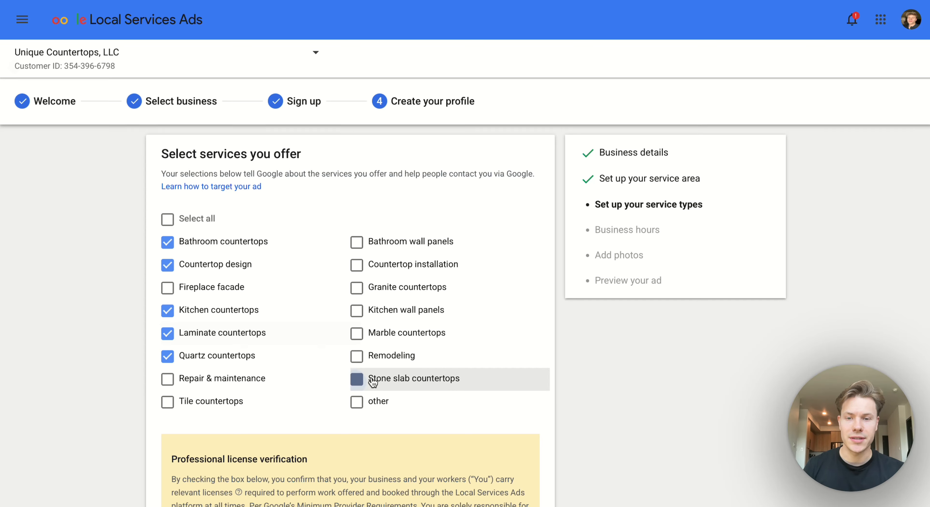
click(377, 359)
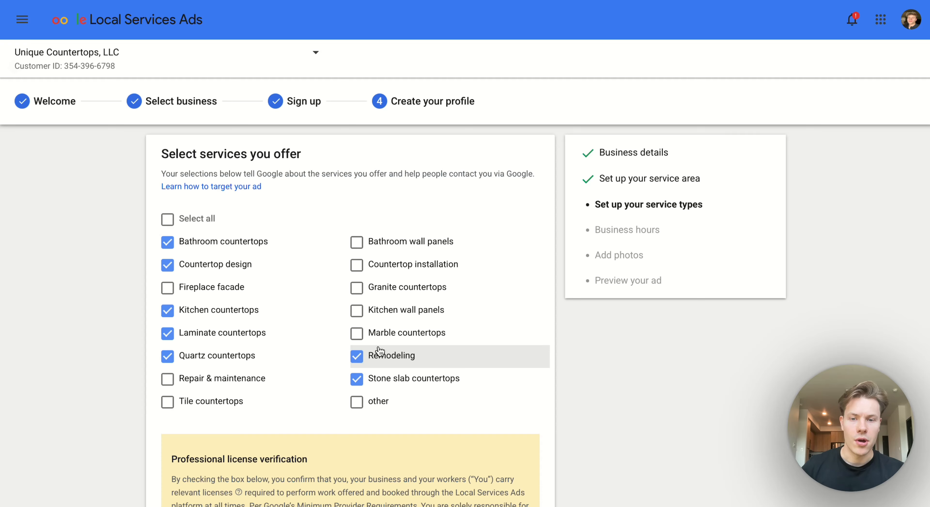
click(379, 339)
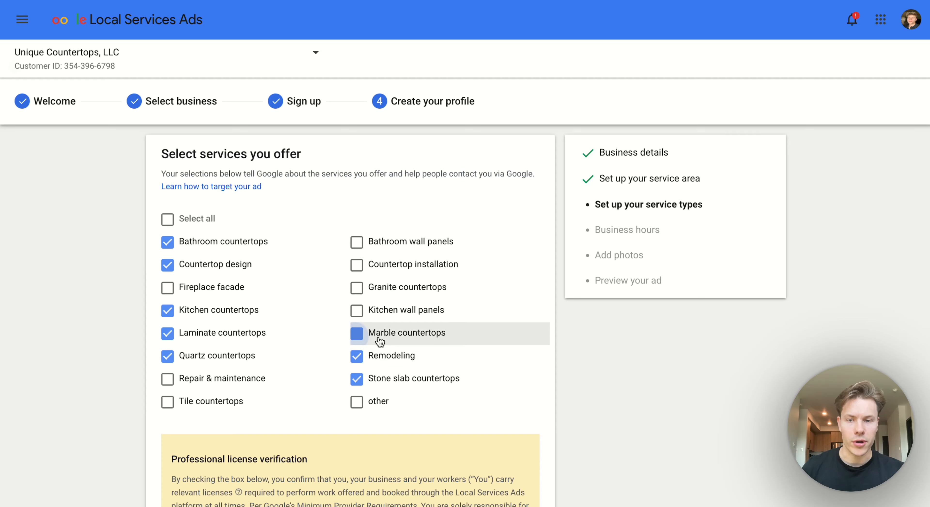
click(394, 291)
click(401, 266)
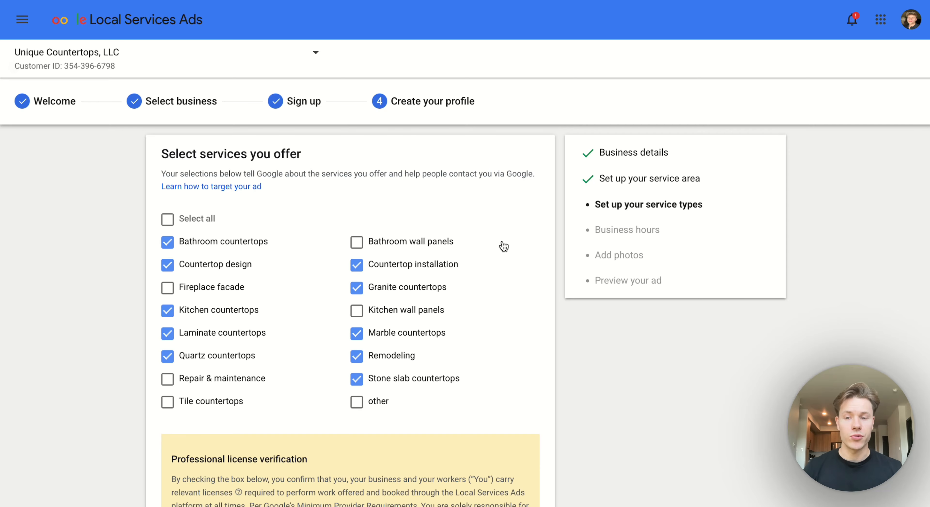
Step: Agree to the professional license verification, check the selected services and continue to the business hours
scroll(503, 246, down, 5)
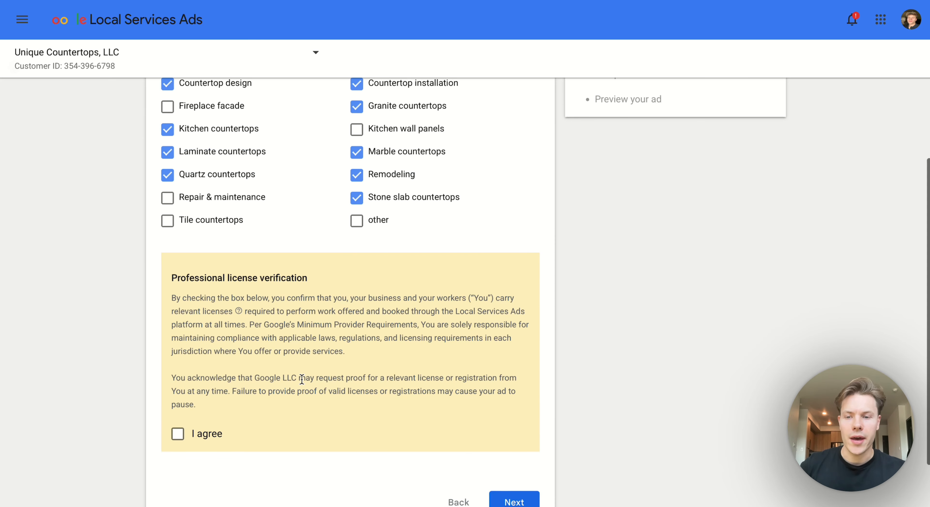
click(178, 436)
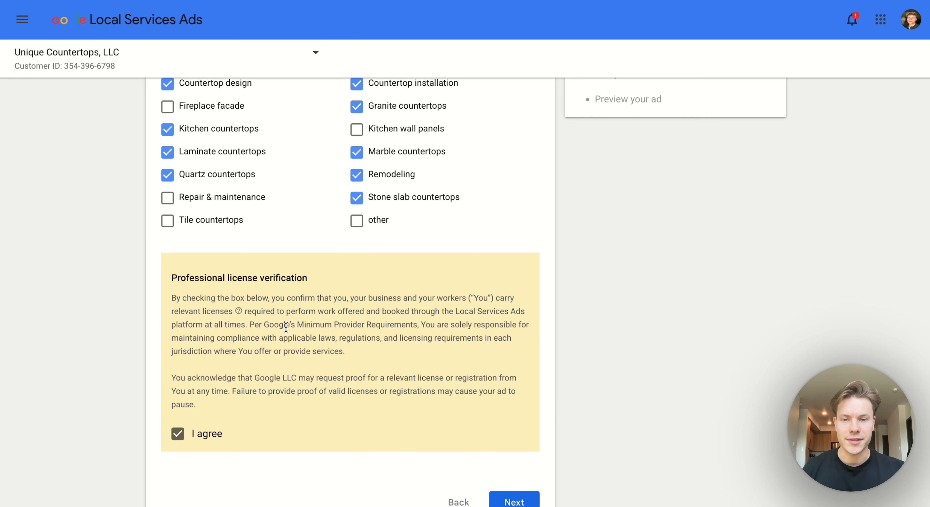
scroll(286, 328, up, 3)
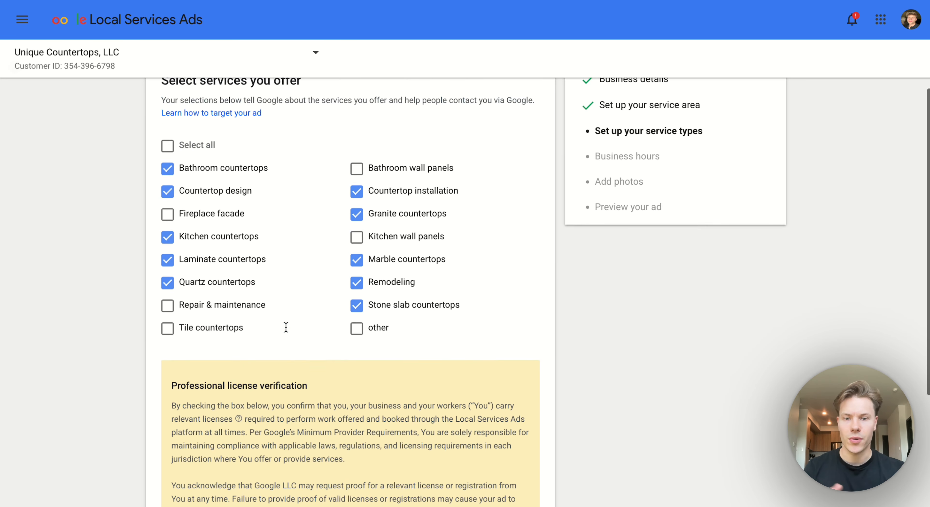
scroll(286, 327, up, 2)
scroll(286, 327, down, 7)
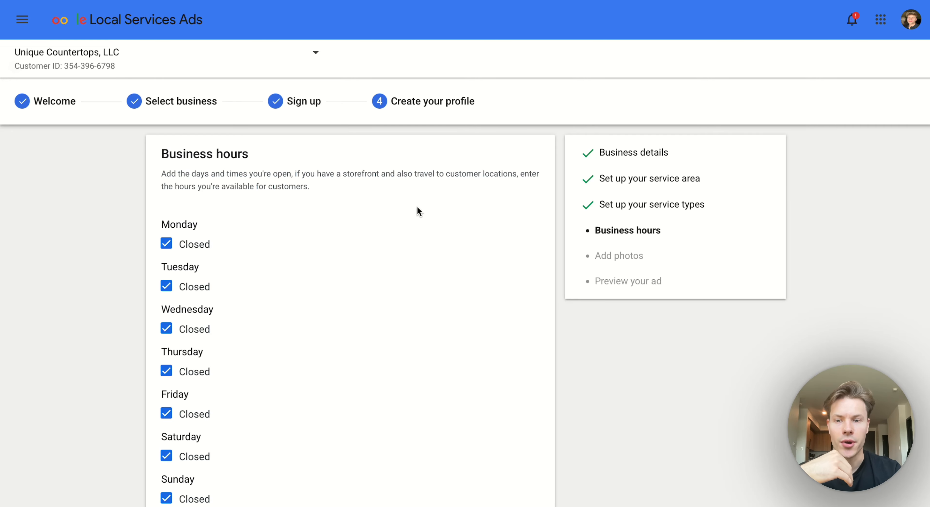
Step: Mark all seven days, Monday through Sunday, as open from 9:00 AM to 6:00 PM
scroll(417, 207, down, 1)
scroll(417, 207, up, 1)
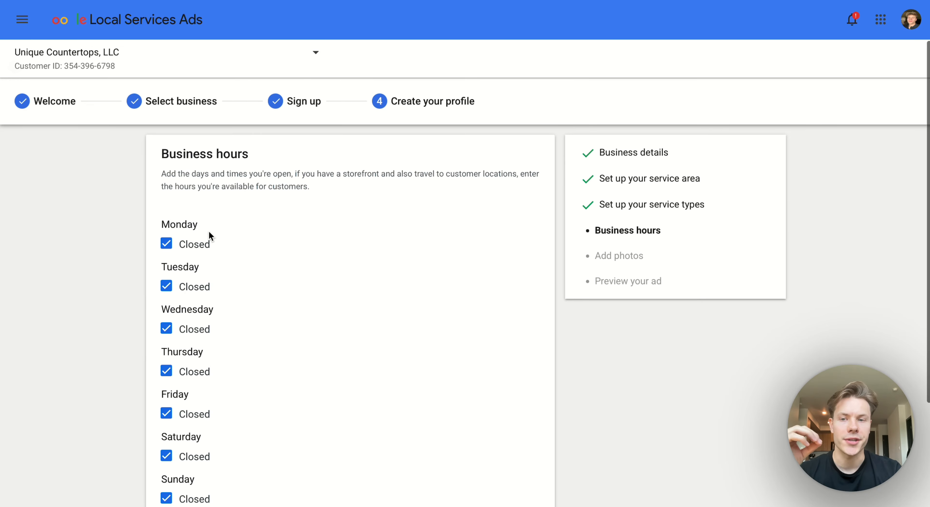
click(166, 244)
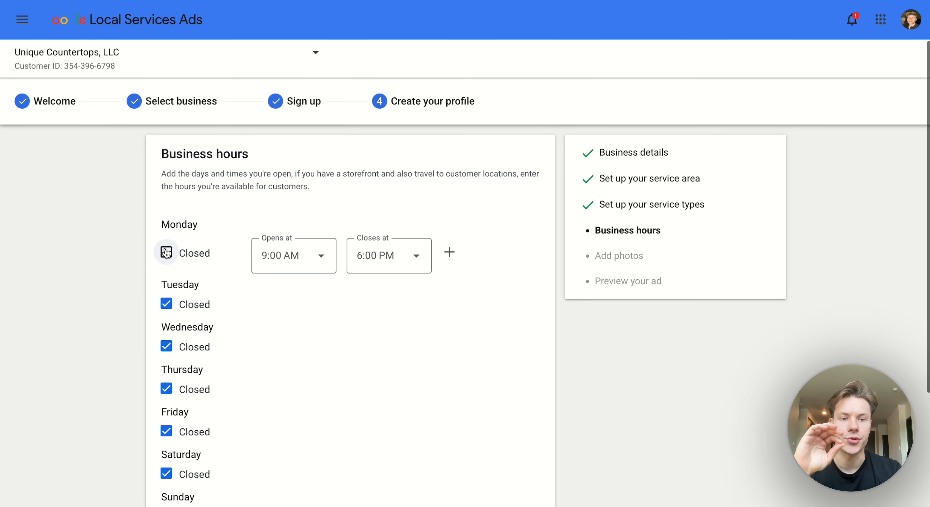
click(166, 304)
scroll(252, 314, down, 2)
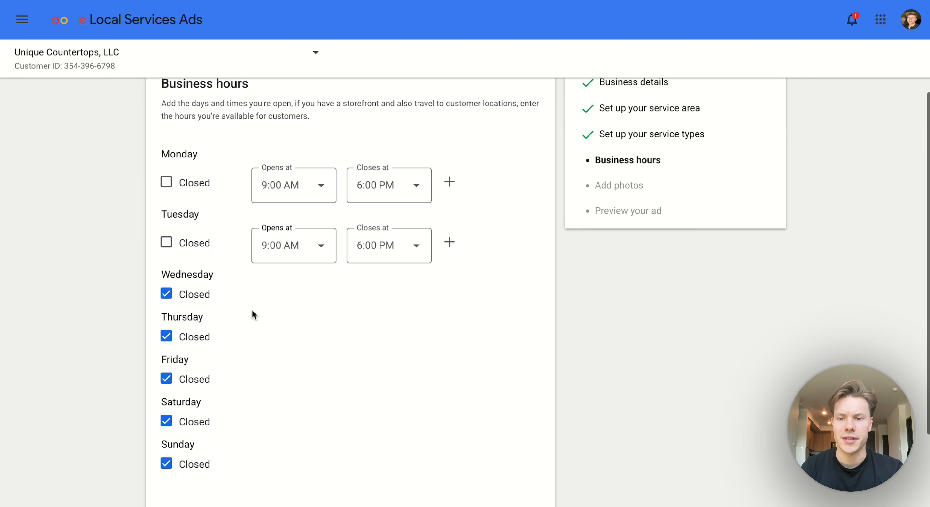
click(167, 294)
click(166, 353)
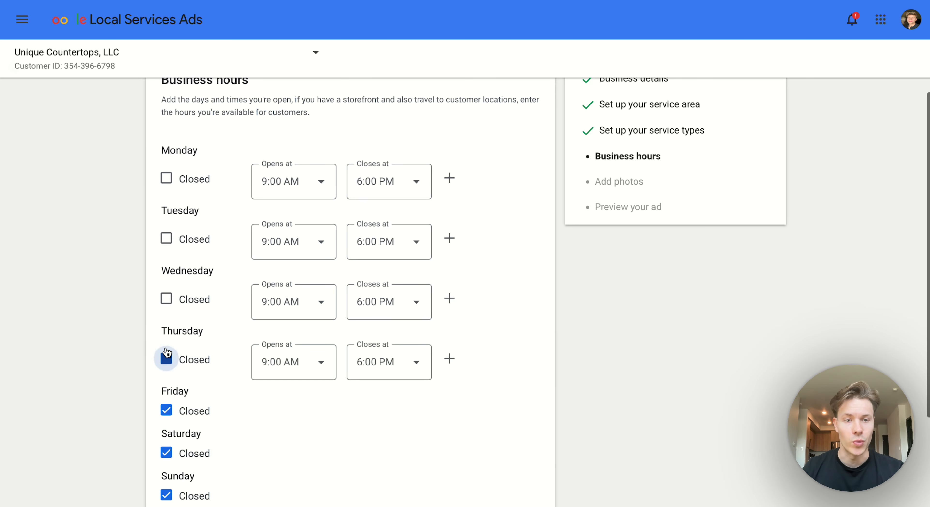
scroll(172, 379, down, 2)
click(166, 369)
scroll(172, 374, down, 1)
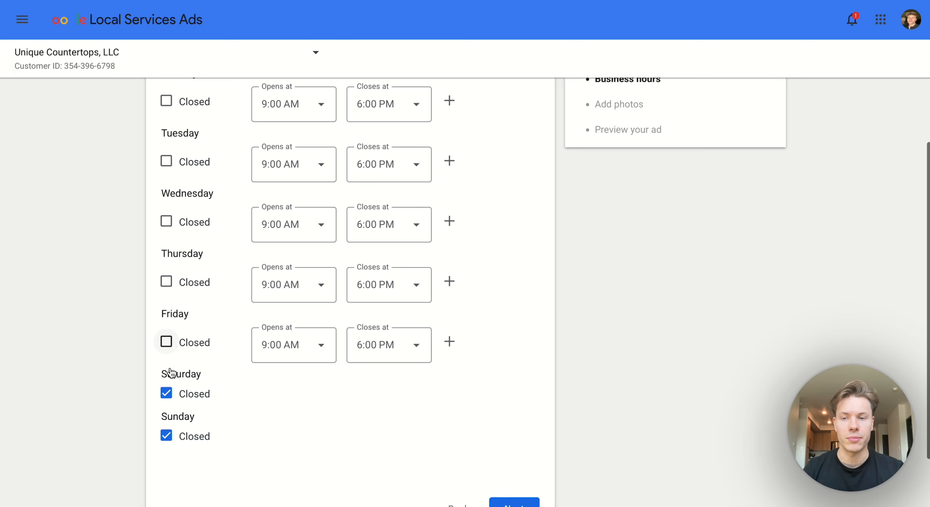
click(168, 376)
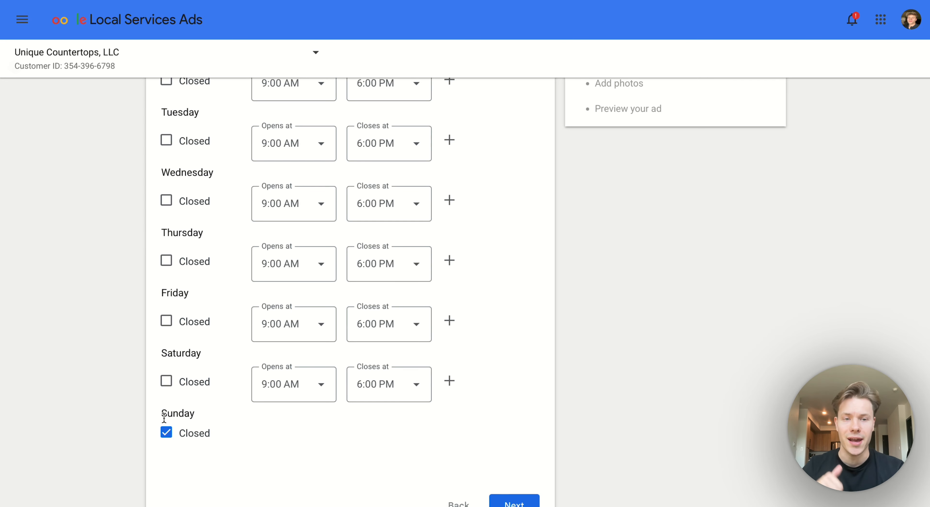
click(166, 432)
Step: Review the opening and closing times for every day from Monday to Sunday
scroll(178, 395, up, 5)
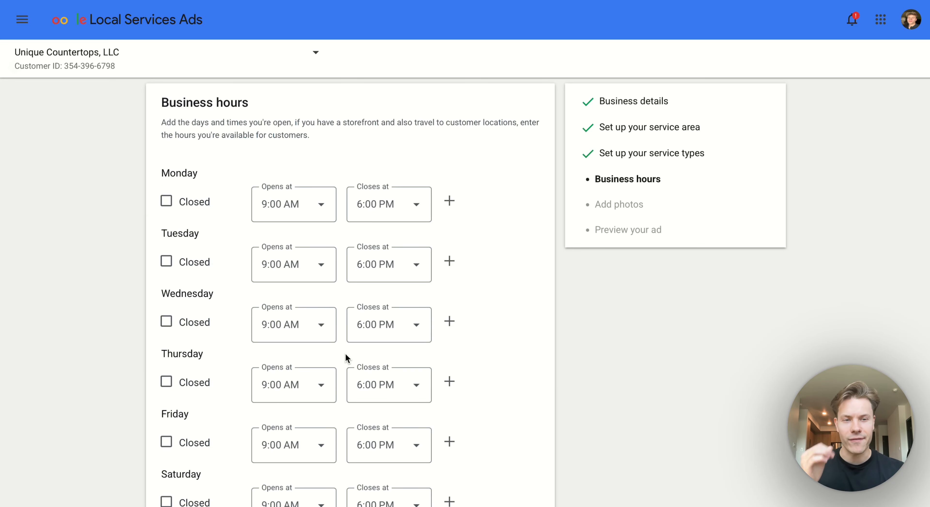
scroll(345, 355, down, 1)
scroll(345, 353, down, 1)
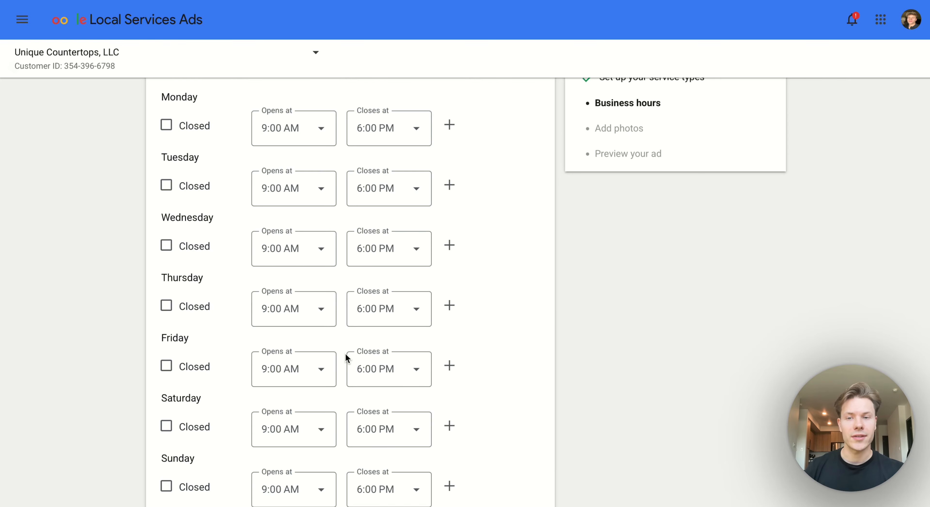
scroll(347, 351, up, 1)
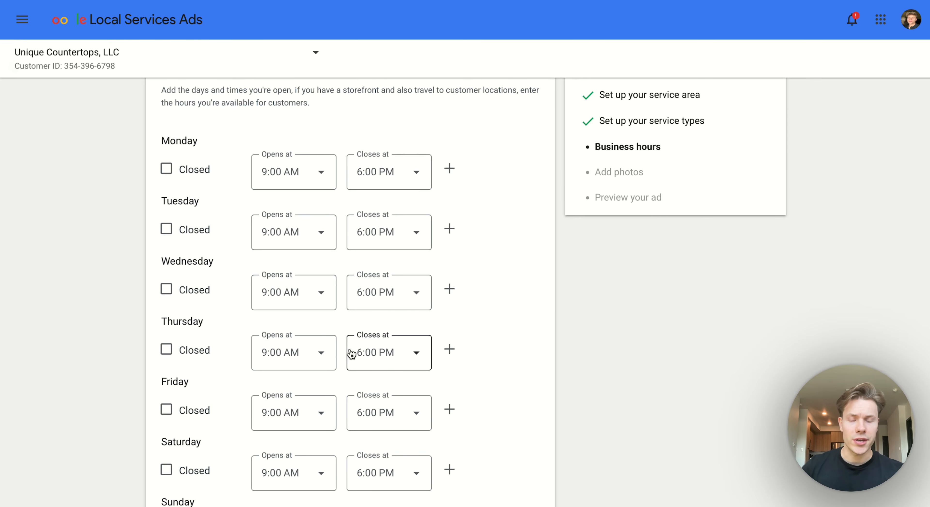
scroll(350, 354, down, 4)
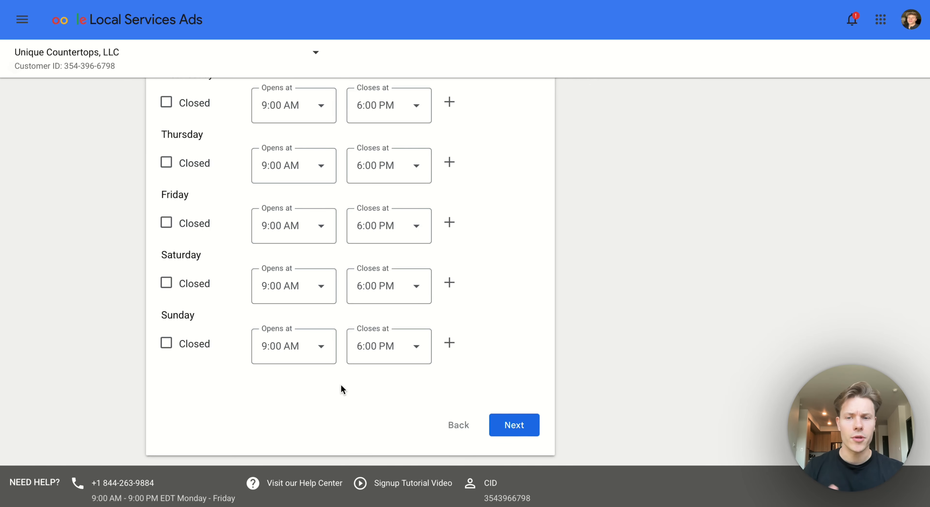
scroll(340, 385, up, 5)
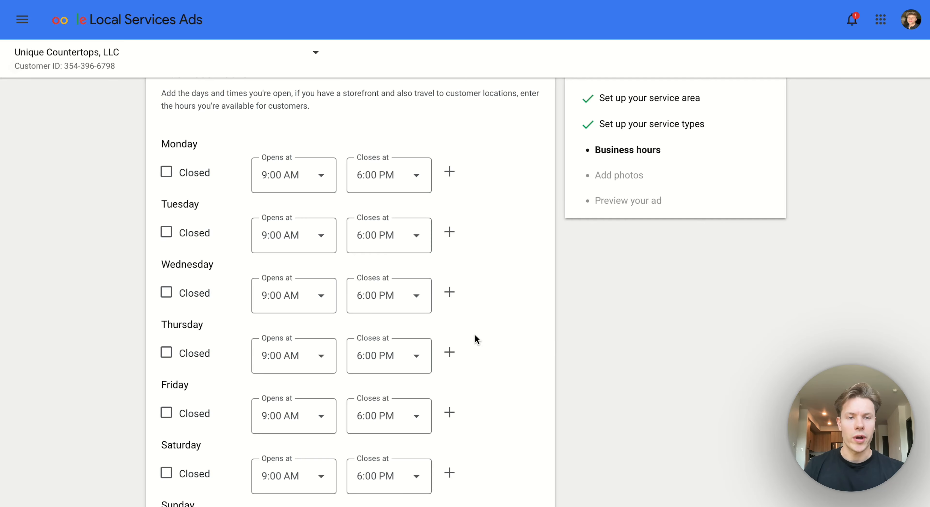
scroll(475, 336, down, 3)
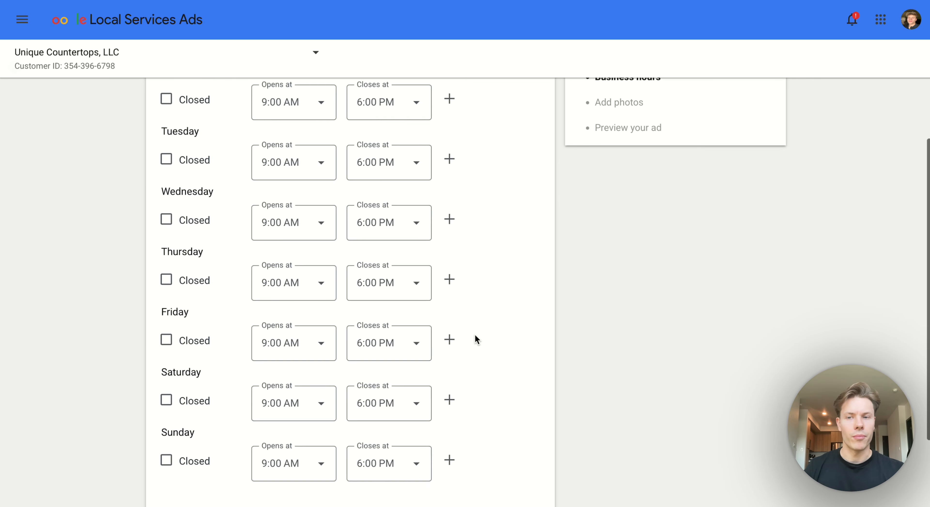
scroll(475, 336, up, 2)
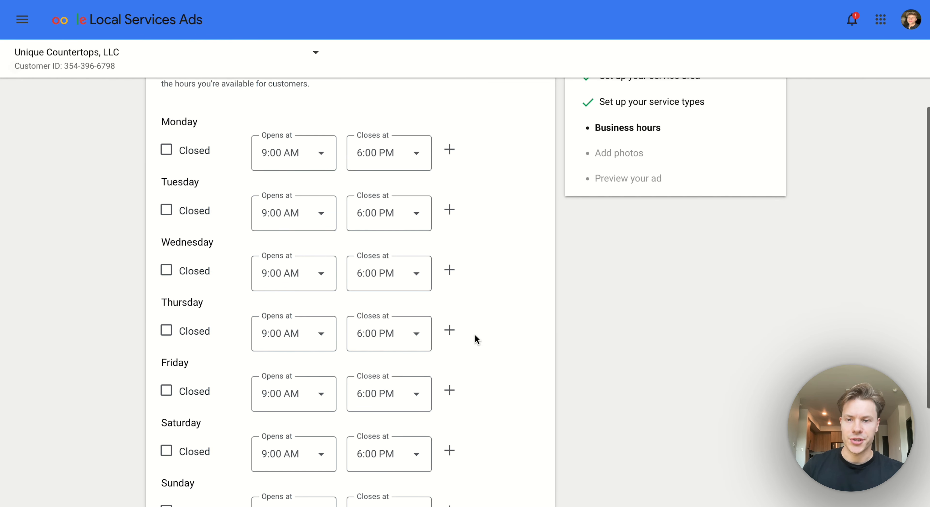
scroll(475, 340, down, 4)
scroll(475, 338, up, 6)
scroll(475, 338, down, 4)
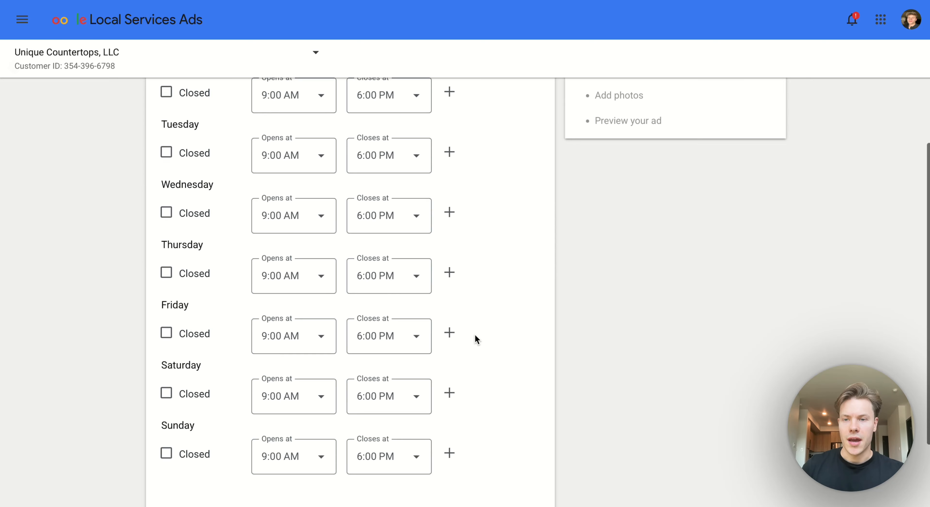
Step: Continue to the photos section, look over the photo tips and requirements, and skip adding photos for now
scroll(475, 339, down, 3)
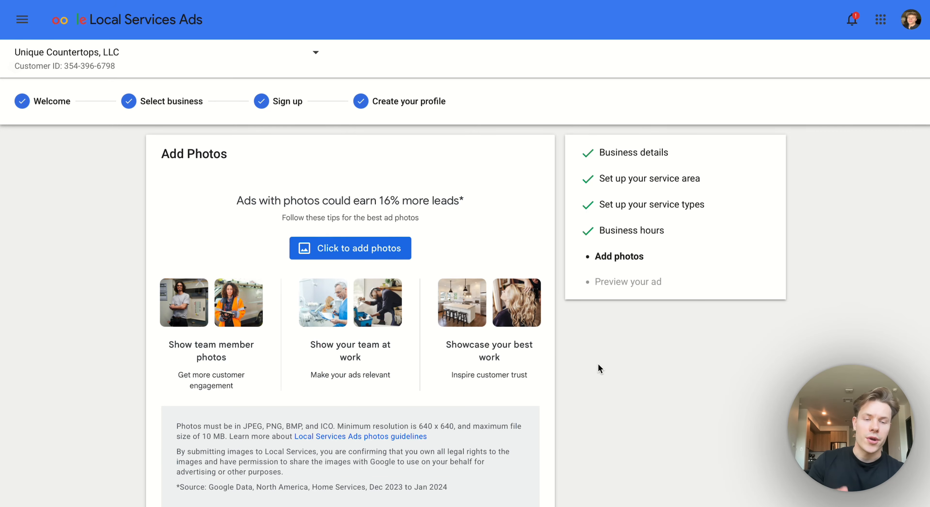
scroll(524, 375, down, 1)
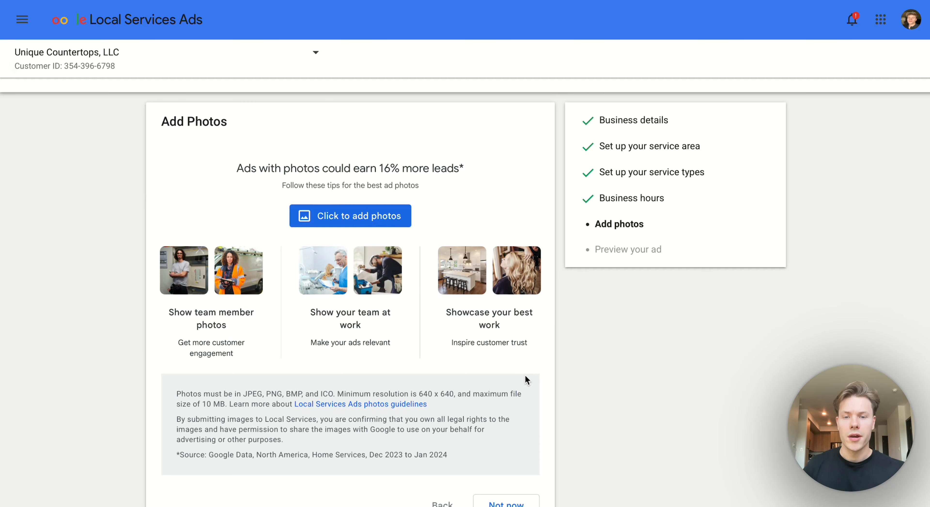
scroll(519, 379, down, 1)
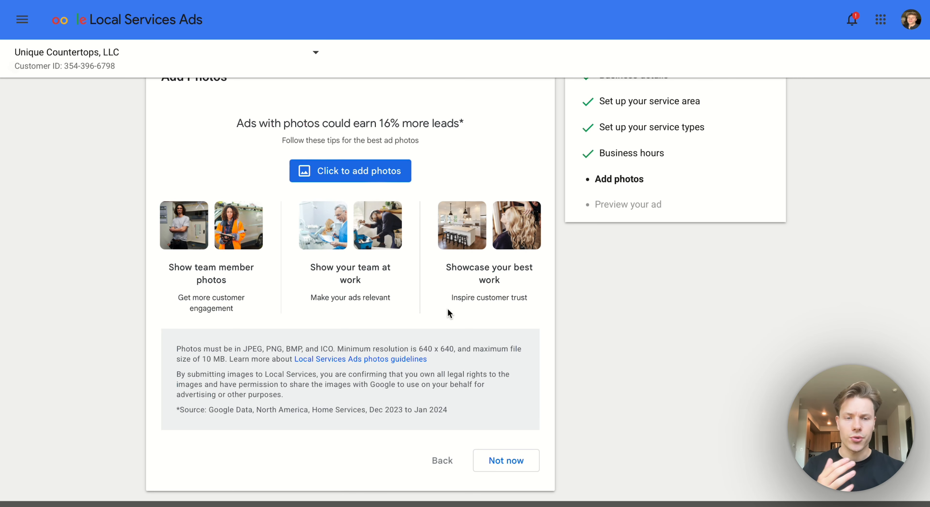
click(505, 464)
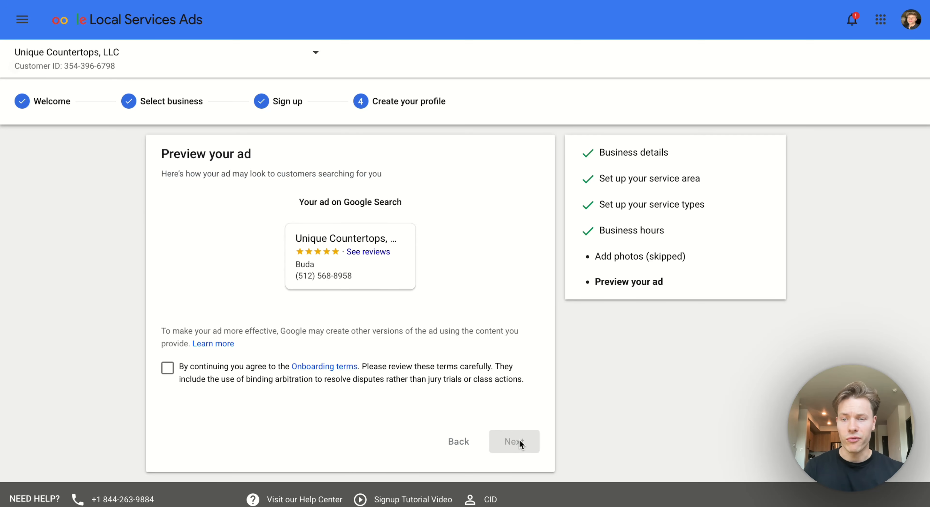
Step: Agree to the onboarding terms on the ad preview, continue, and accept the Local Services Additional Terms for Providers
click(168, 368)
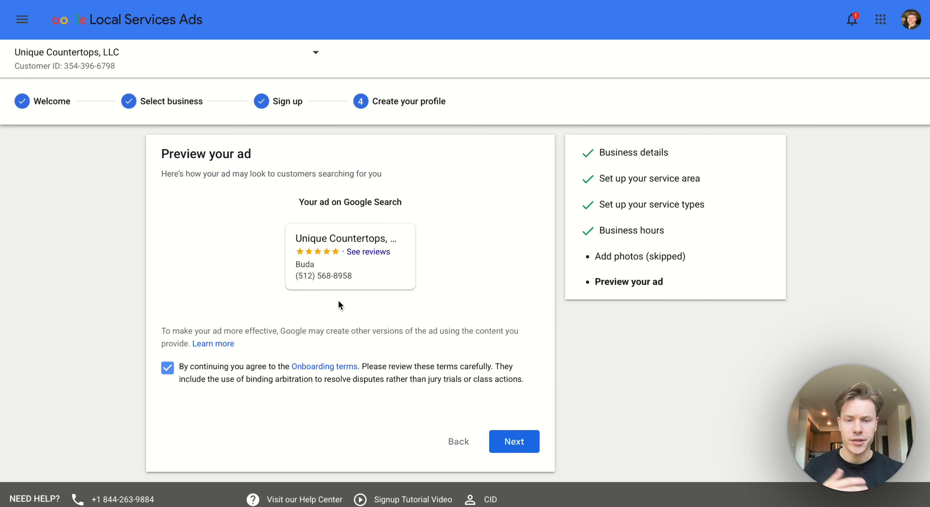
click(508, 435)
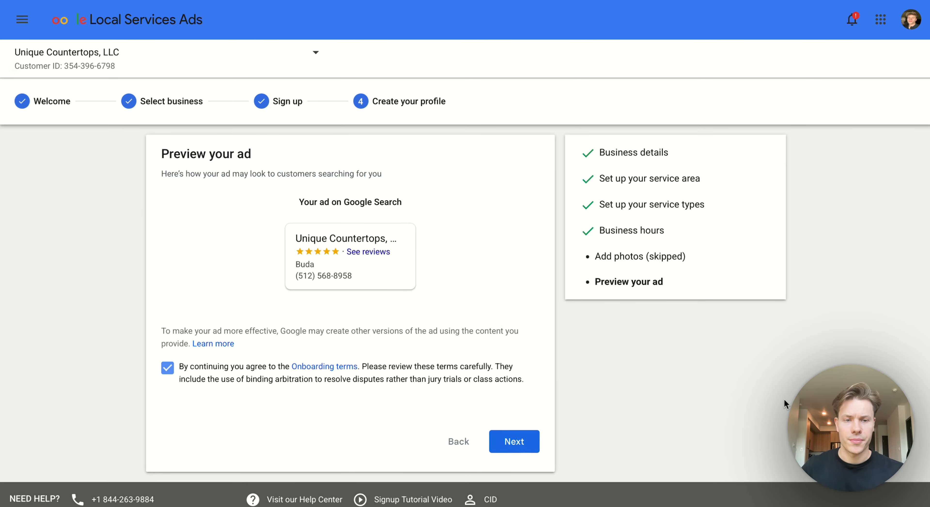
scroll(567, 218, down, 10)
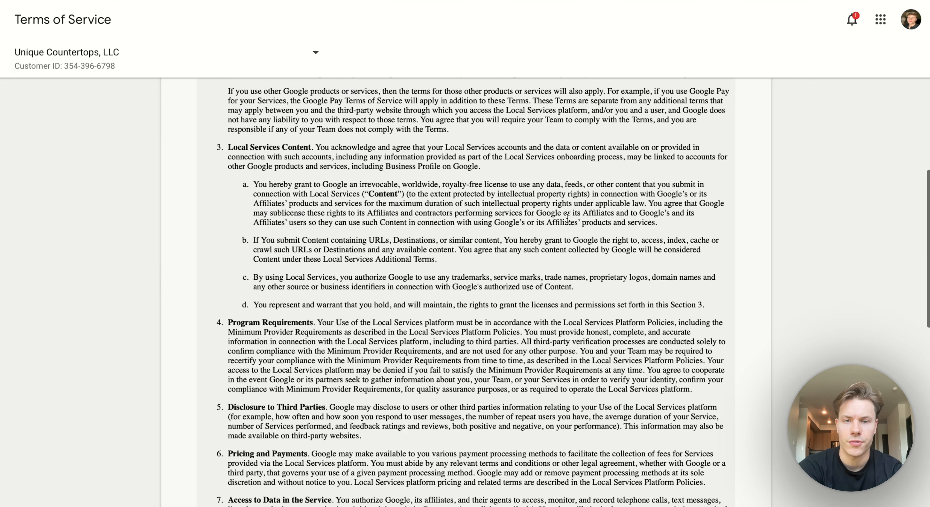
scroll(567, 218, down, 15)
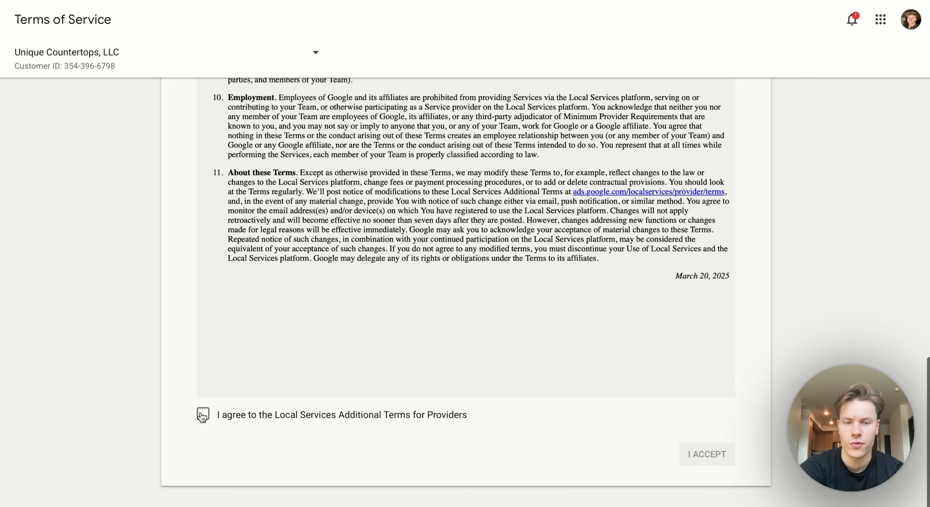
click(202, 416)
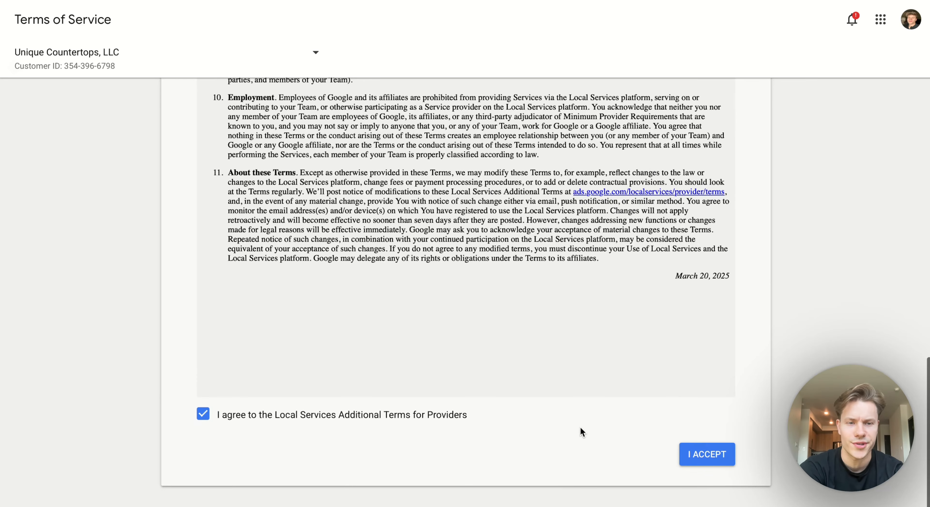
click(712, 464)
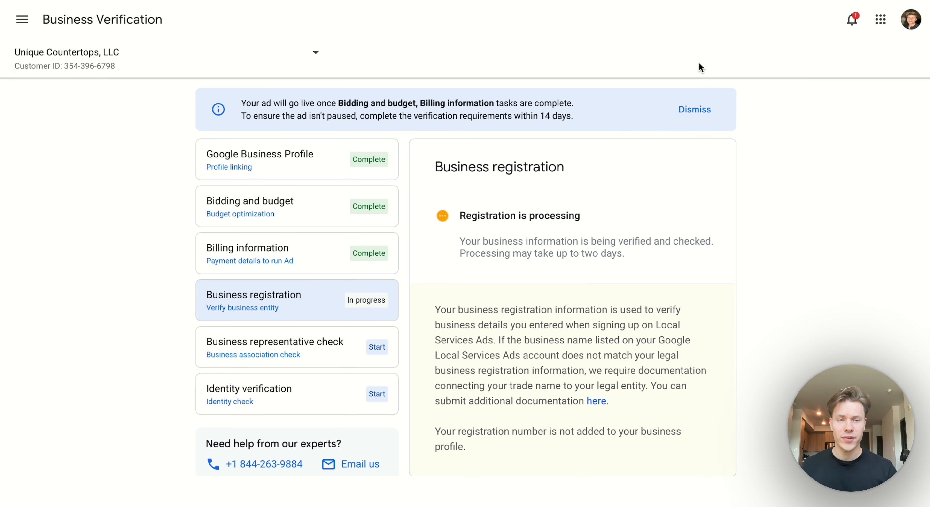
Step: Review each business verification task: Google Business Profile, bidding and budget, billing information, business registration, business representative check and identity verification
click(347, 178)
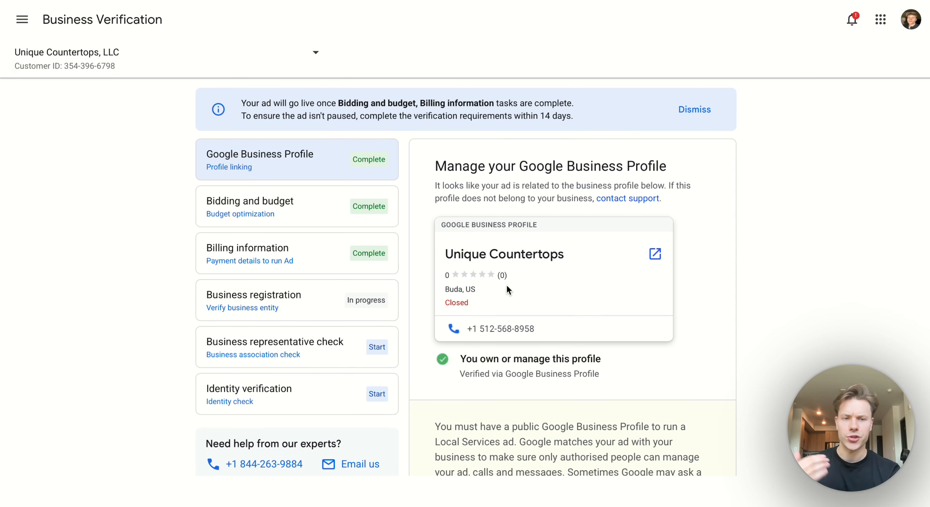
click(346, 227)
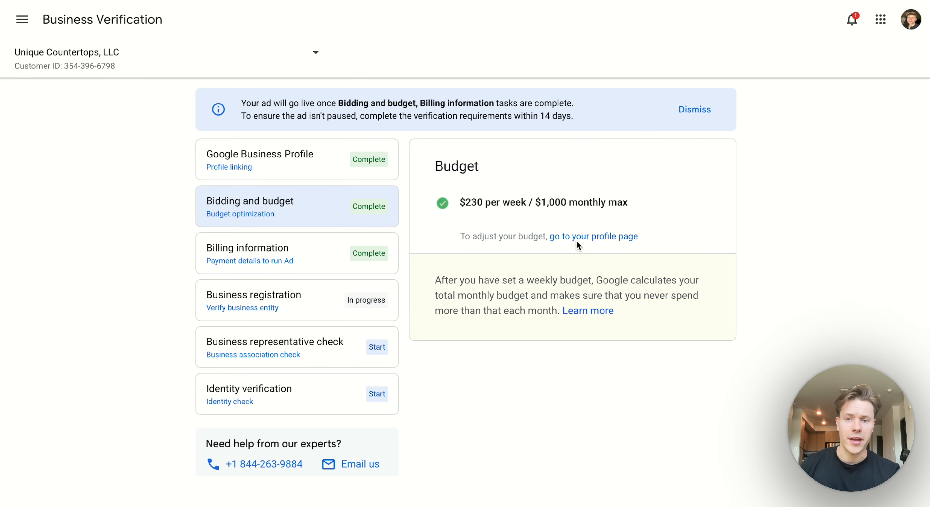
click(336, 262)
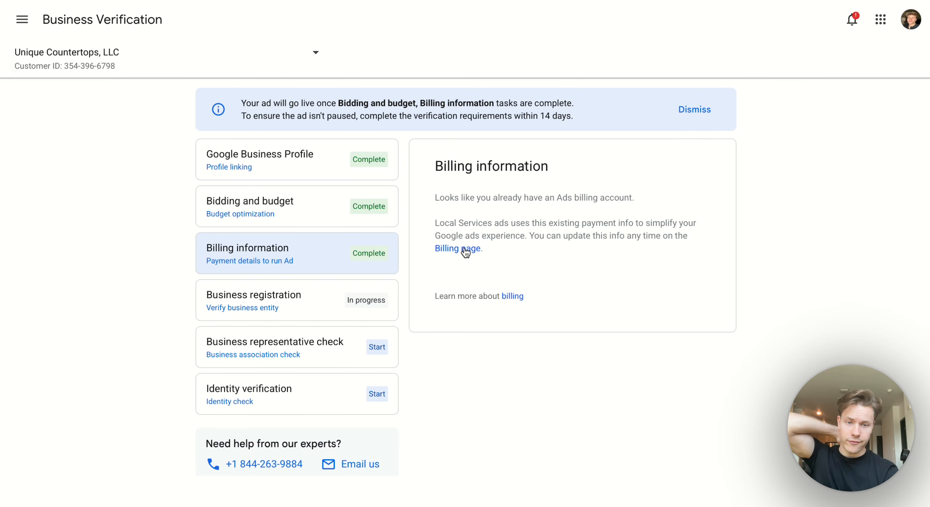
click(332, 302)
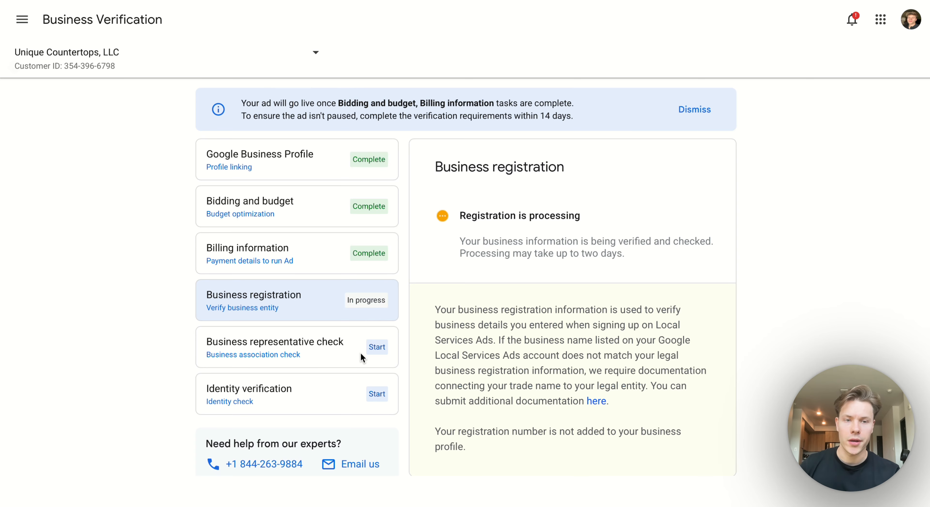
click(338, 343)
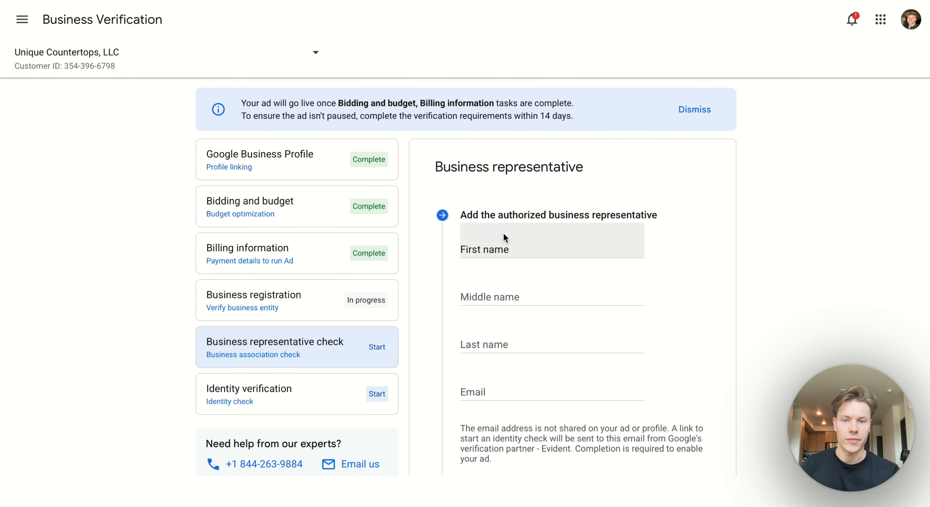
scroll(501, 249, down, 3)
scroll(495, 282, down, 2)
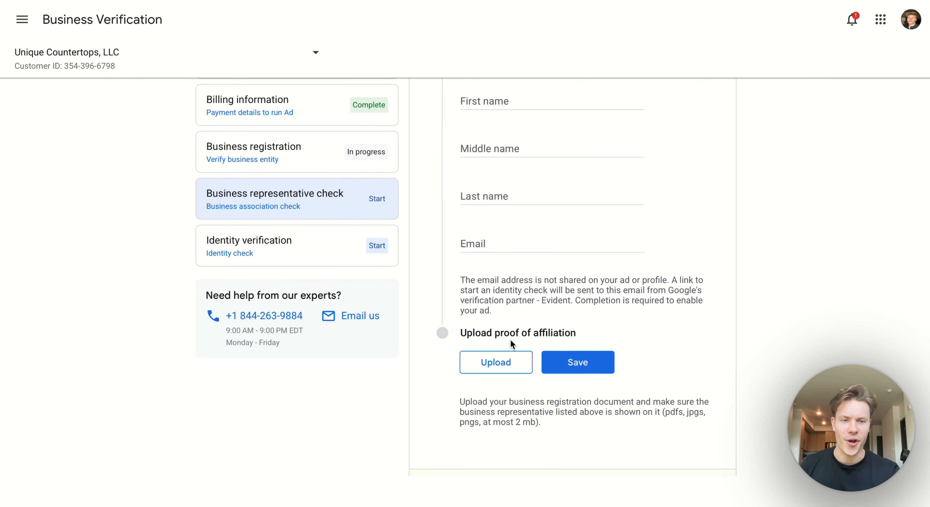
click(336, 253)
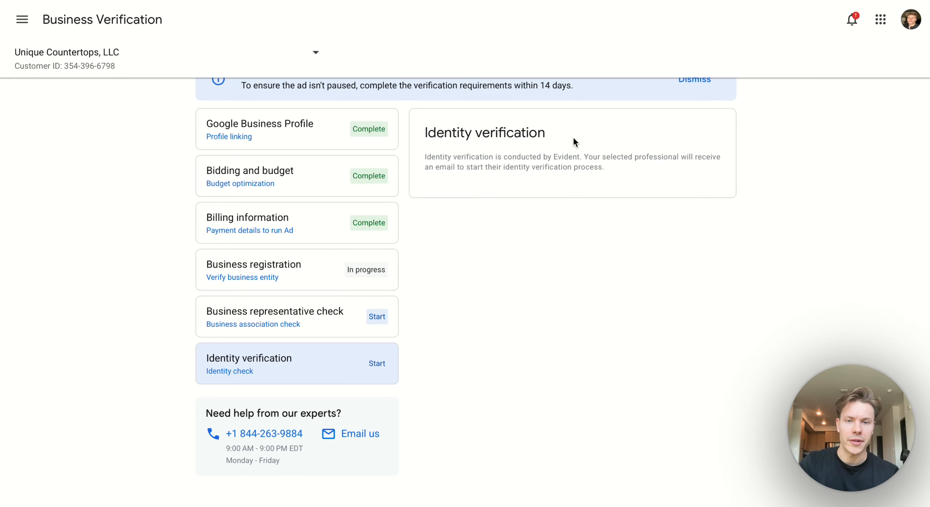
double_click(565, 150)
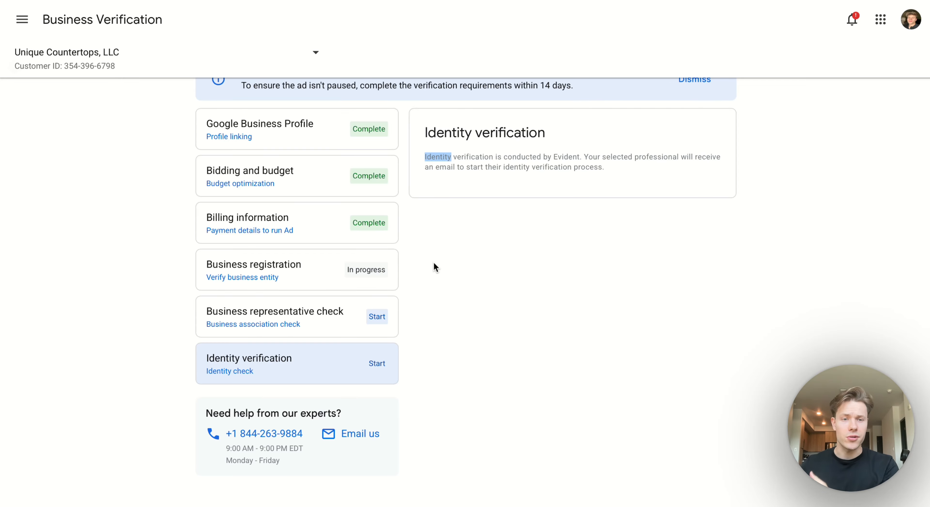
scroll(434, 265, up, 1)
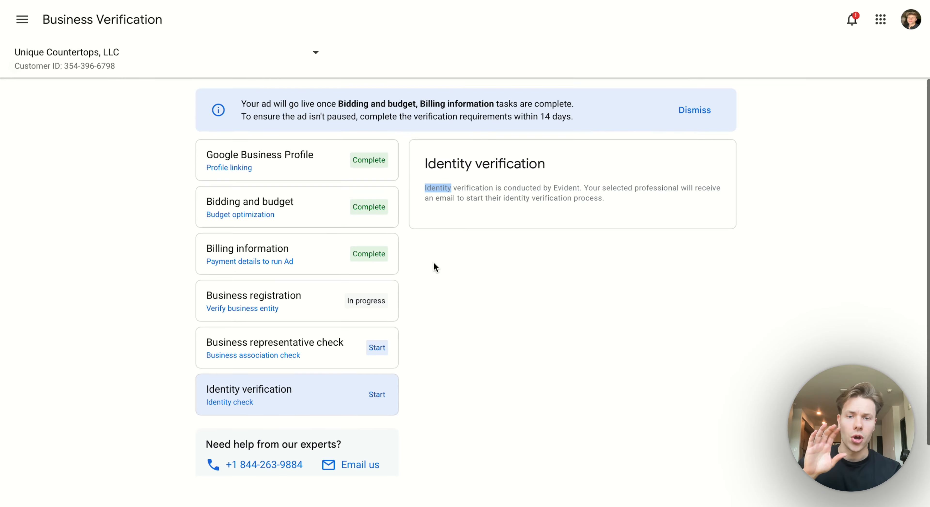
Step: Go to the Profile & budget page and pause the ad, confirming the pause anyway
click(22, 19)
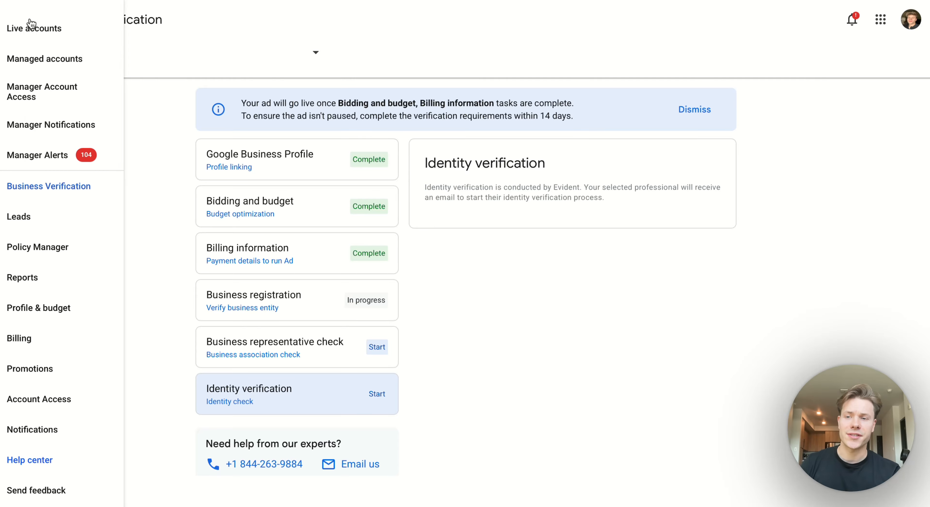
click(85, 311)
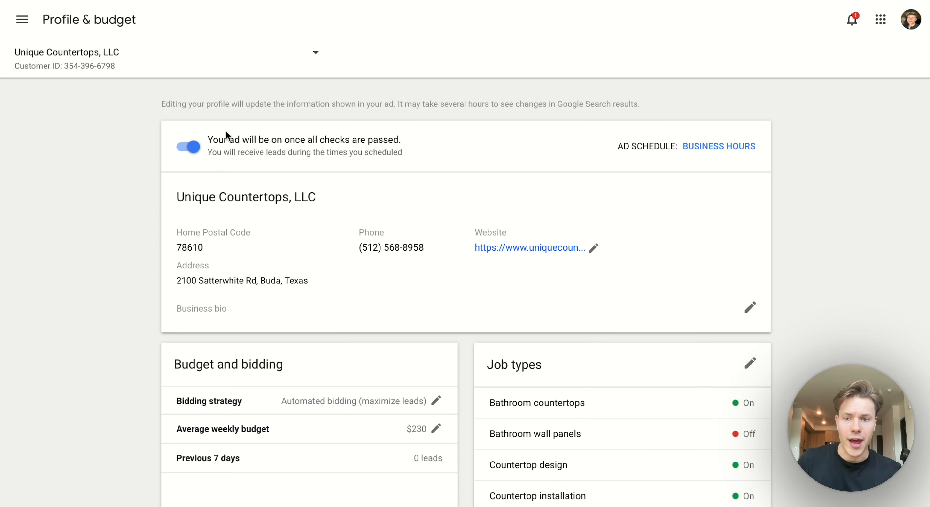
drag(208, 139, 403, 155)
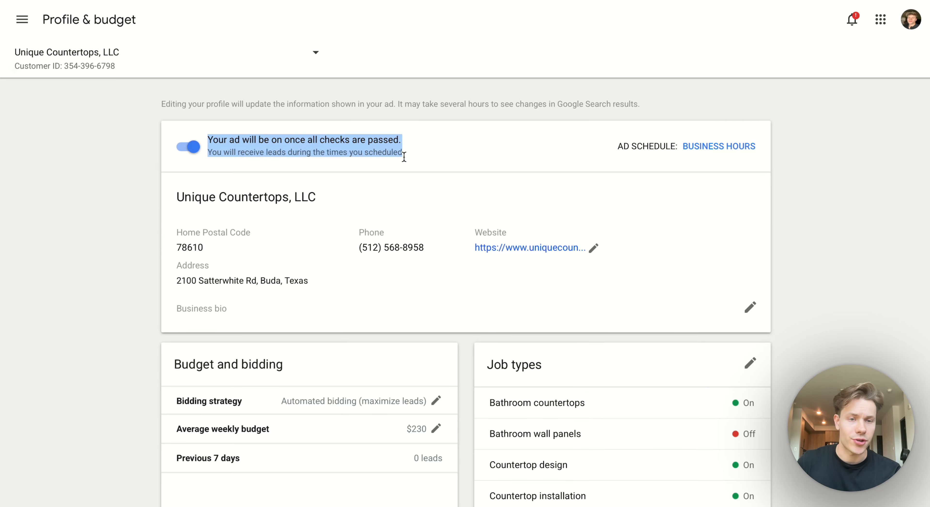
click(408, 157)
click(179, 148)
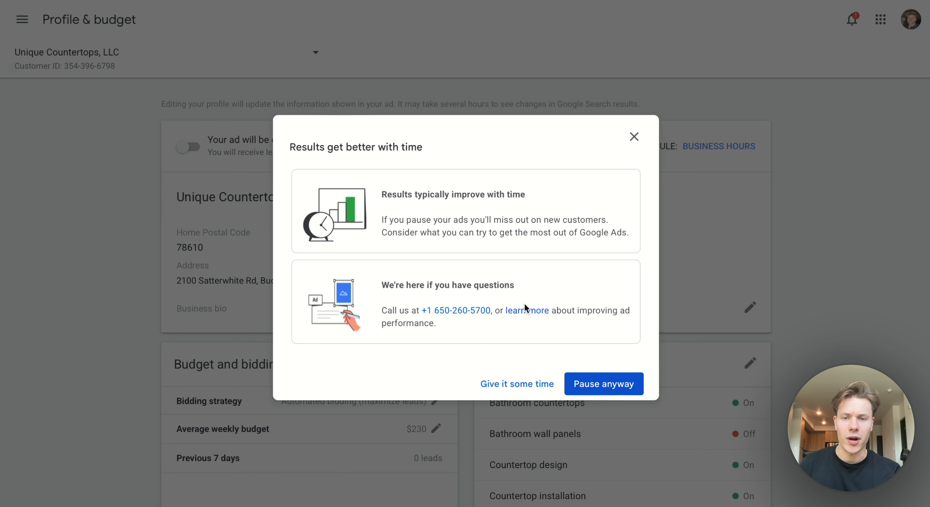
click(616, 386)
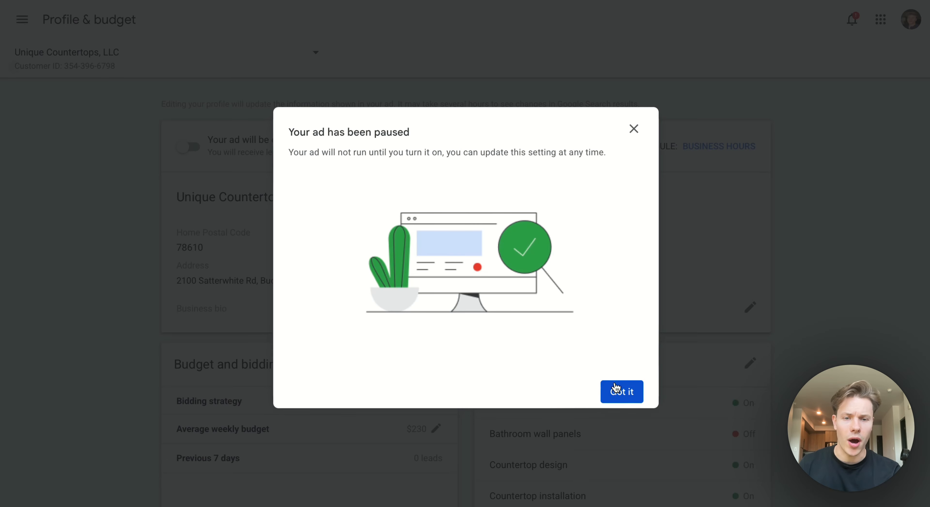
click(616, 389)
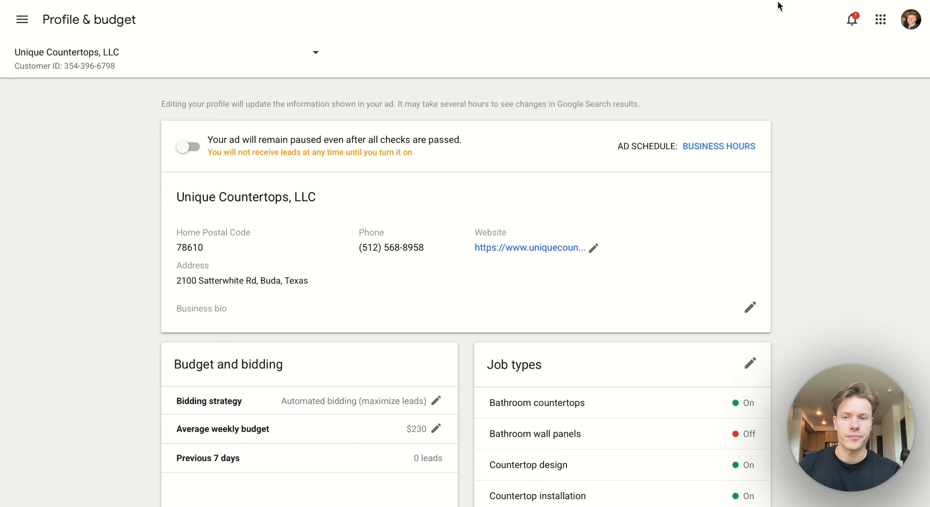
Step: Add the highlights "16 years in business", "Free consultation" and "Free in-home estimate" to the business bio and save them
scroll(591, 162, down, 1)
scroll(591, 163, down, 3)
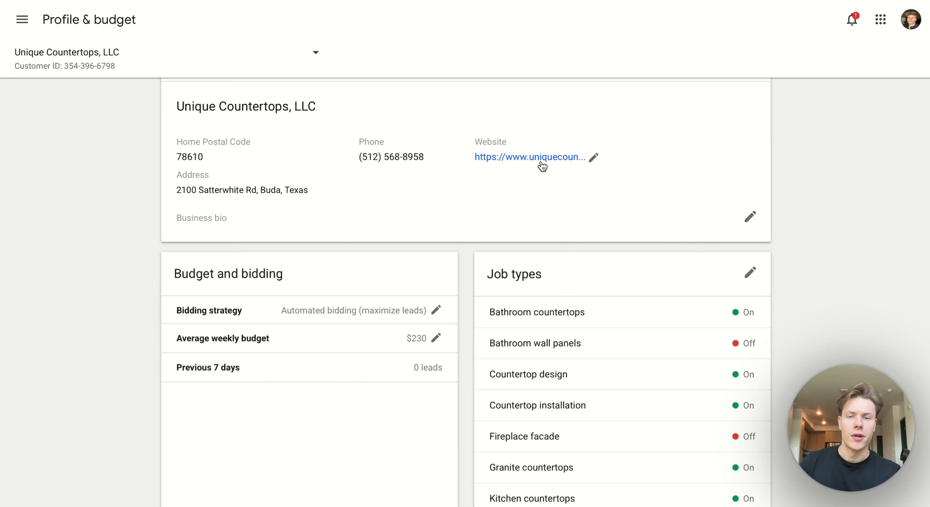
scroll(565, 205, up, 2)
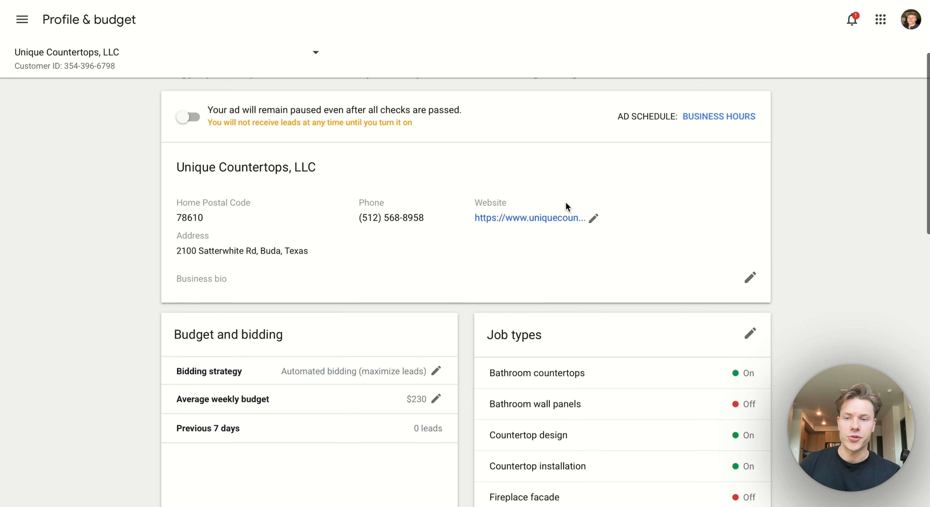
click(747, 280)
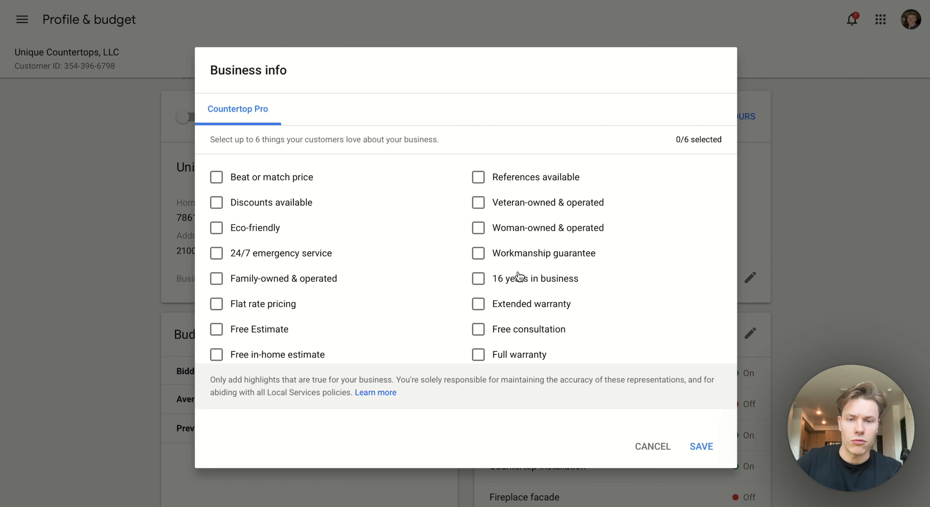
click(513, 284)
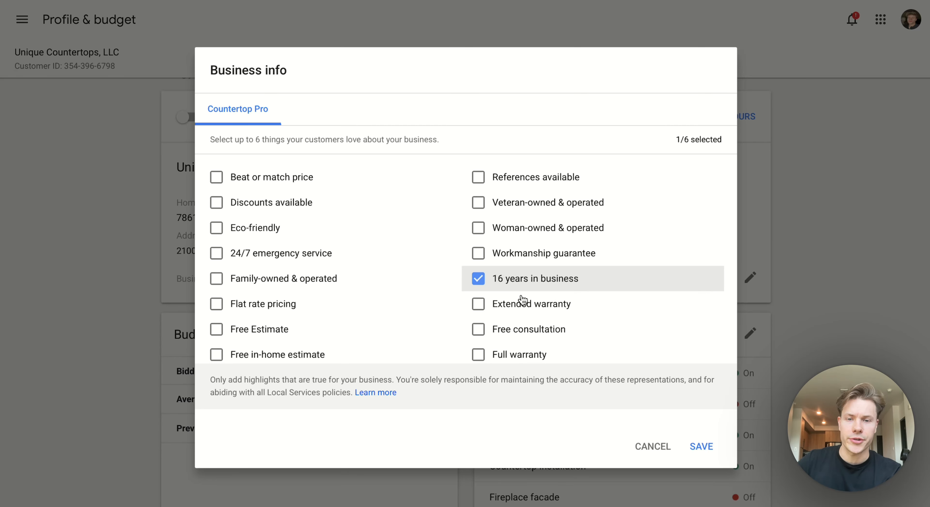
click(515, 334)
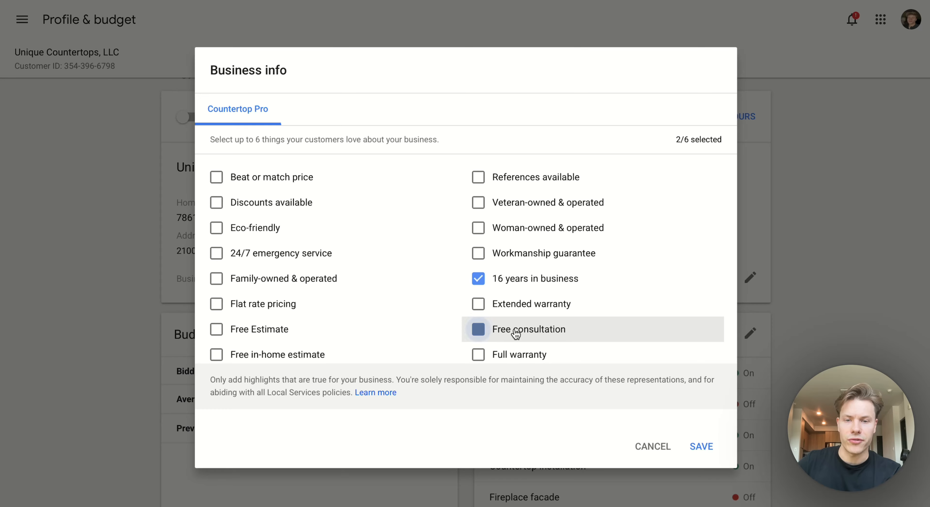
click(339, 354)
scroll(391, 319, down, 5)
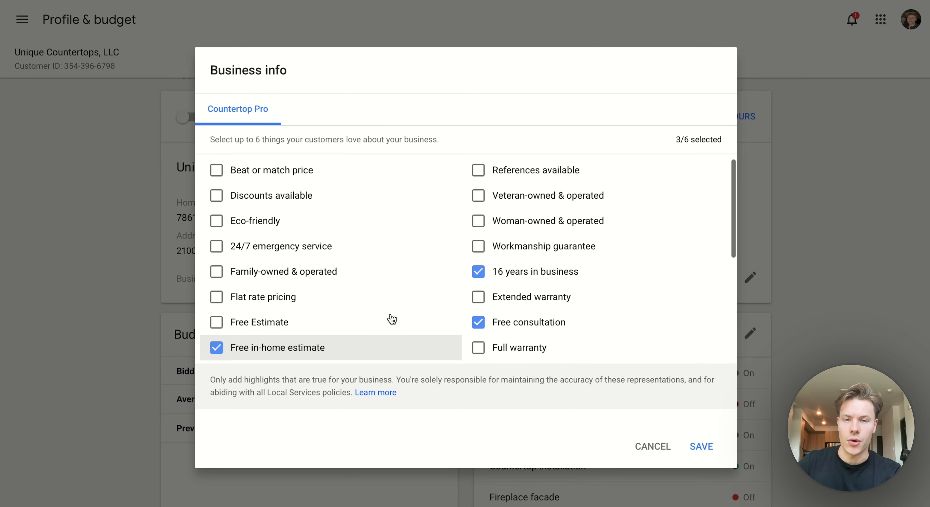
scroll(391, 319, down, 3)
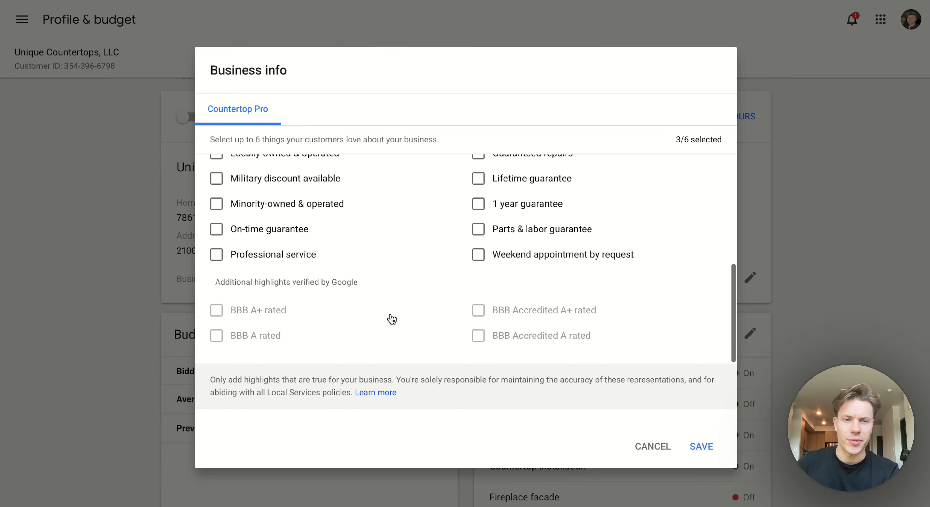
scroll(391, 319, up, 2)
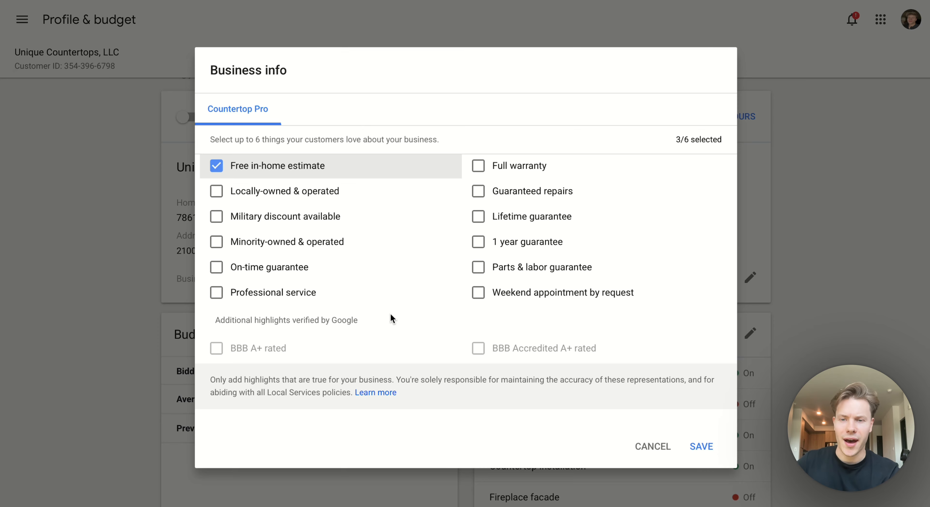
scroll(392, 319, up, 4)
scroll(391, 319, up, 3)
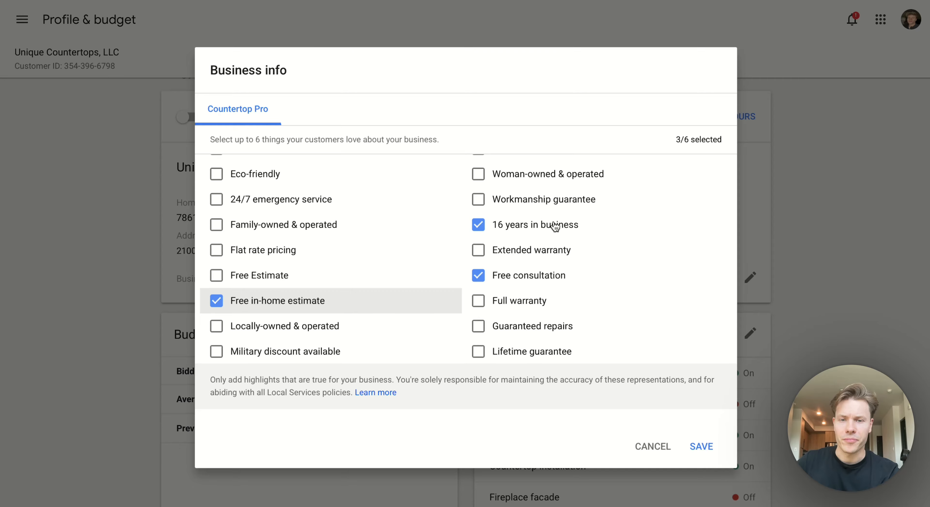
click(700, 438)
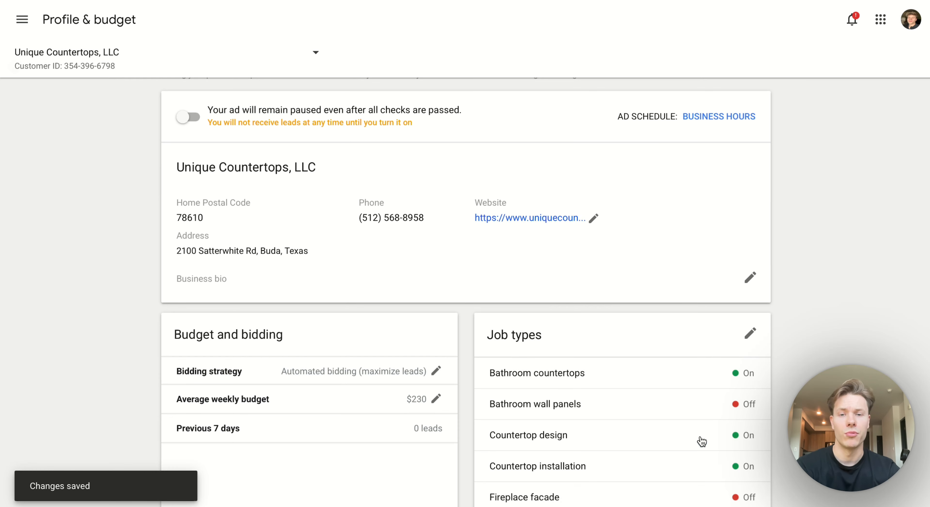
Step: Open the average weekly budget settings, choose to set a custom budget, and try $1000 per week
scroll(319, 303, down, 1)
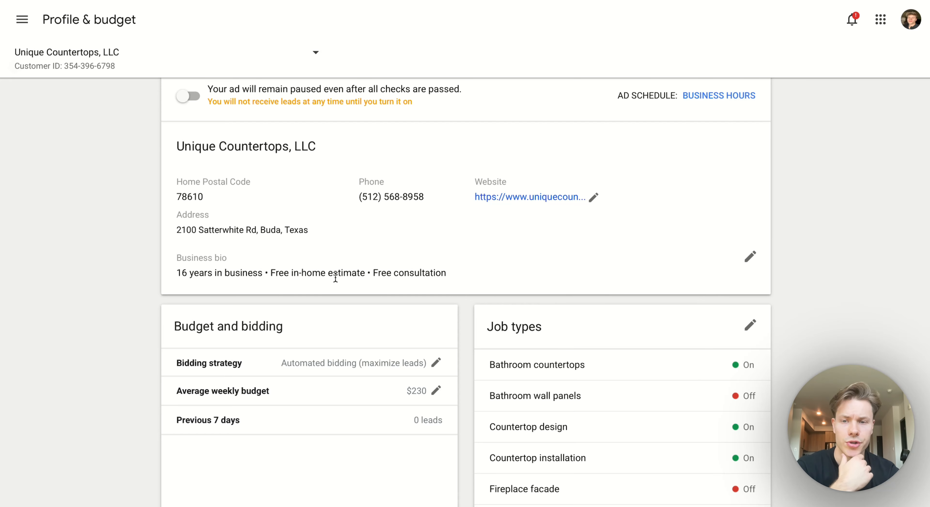
scroll(330, 324, down, 5)
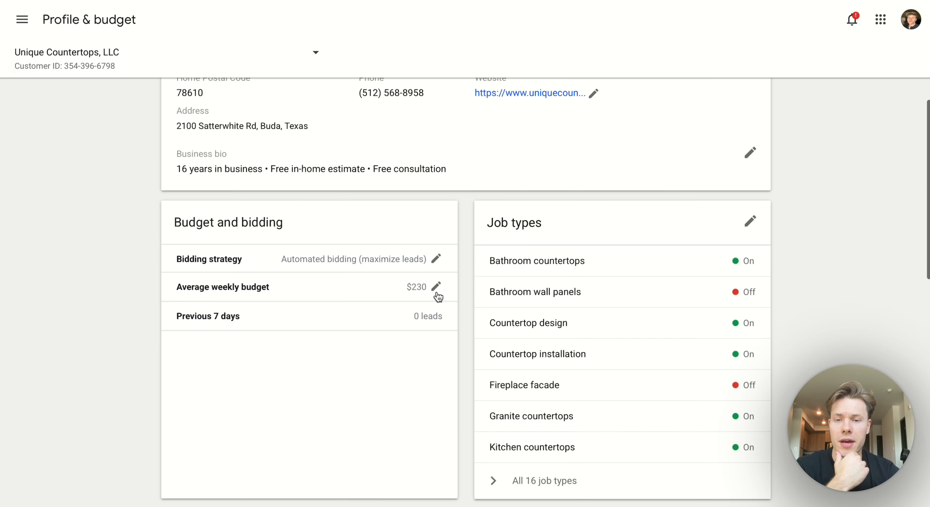
click(437, 288)
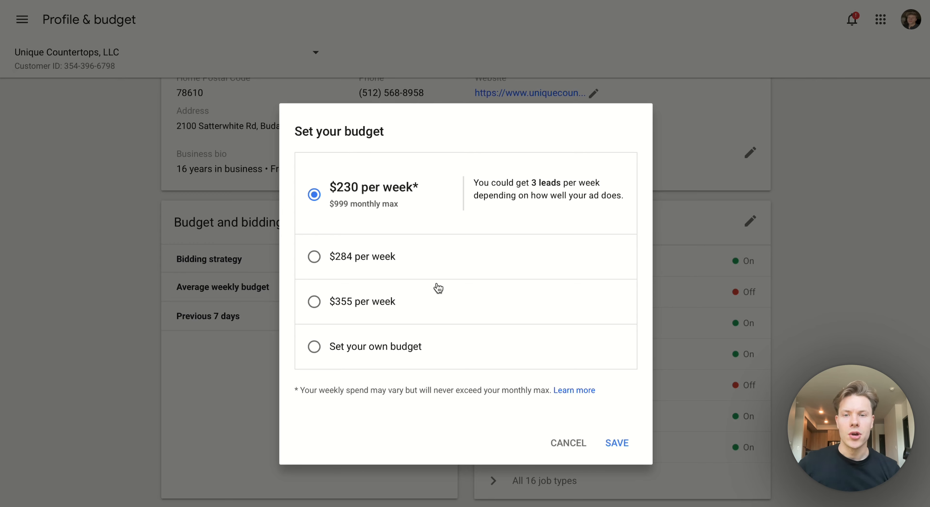
click(394, 346)
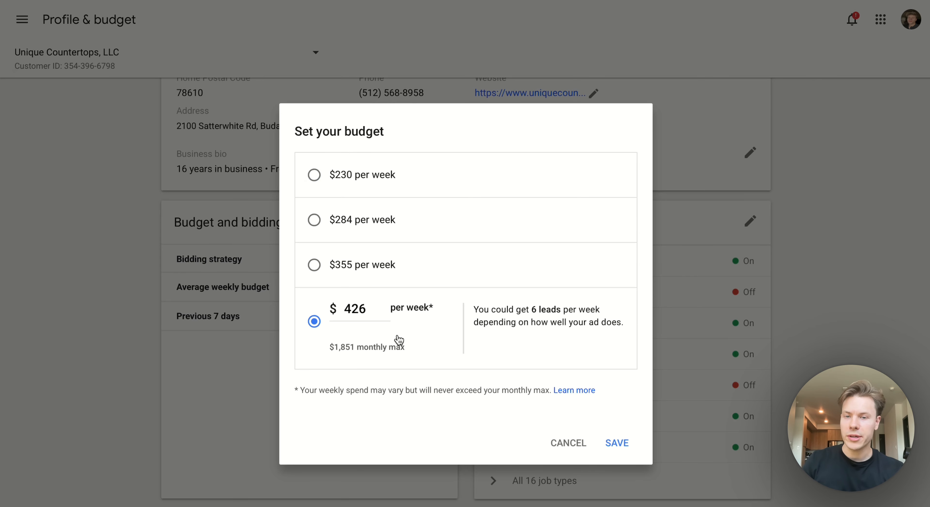
click(373, 311)
double_click(372, 311)
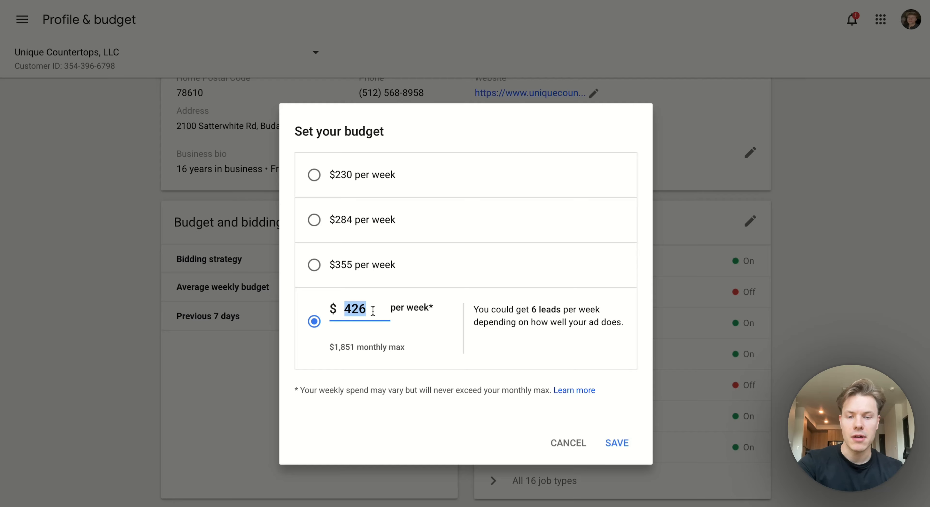
text(1000)
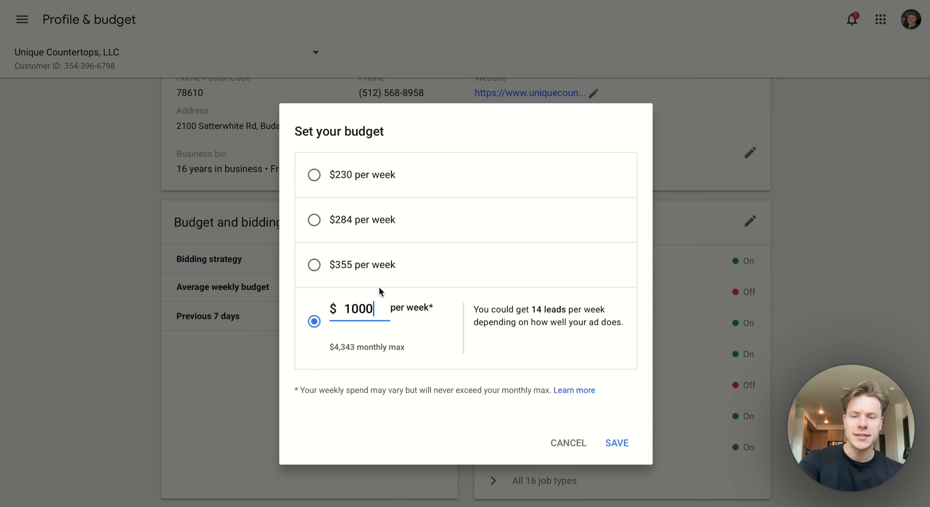
Step: Set the custom weekly budget to $450 and save it
key(ctrl+a)
text(450)
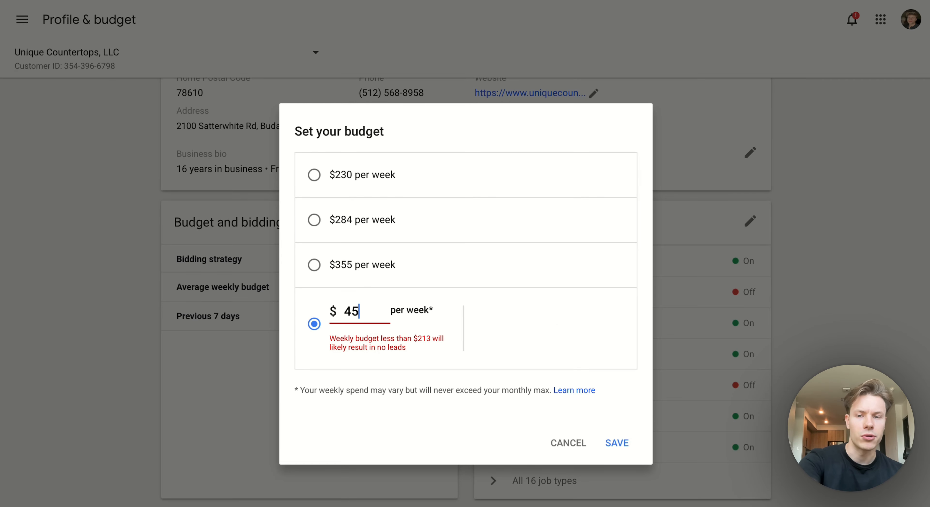
click(397, 360)
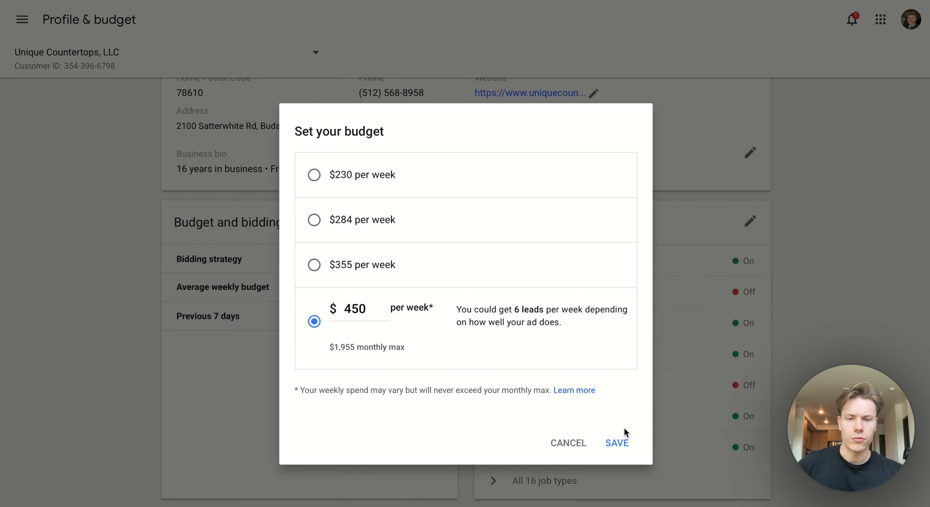
click(623, 440)
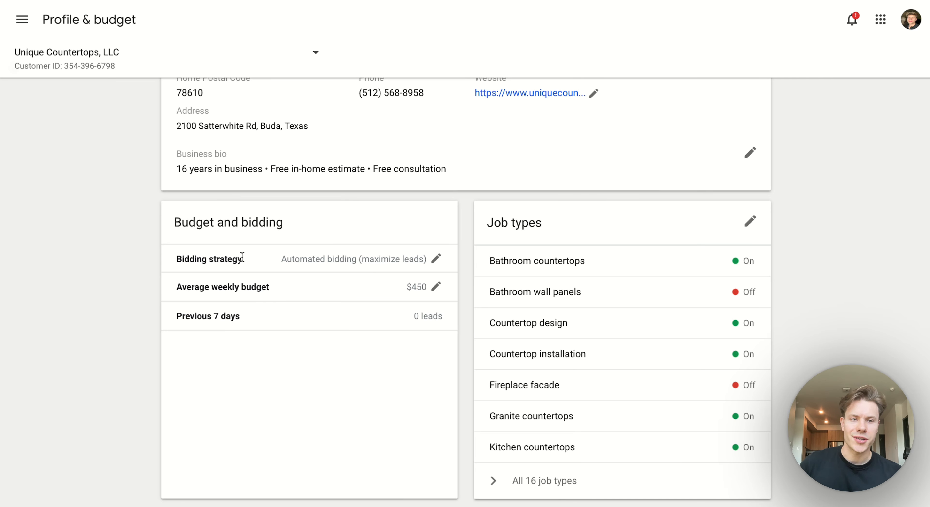
Step: Review the bidding strategy and the services enabled under the job types, leaving the services dialog without saving
drag(282, 258, 432, 259)
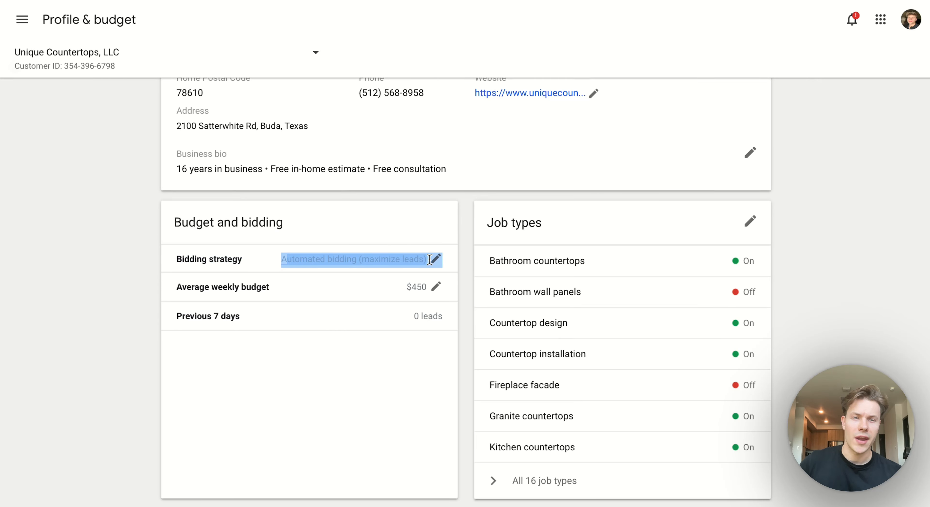
click(409, 255)
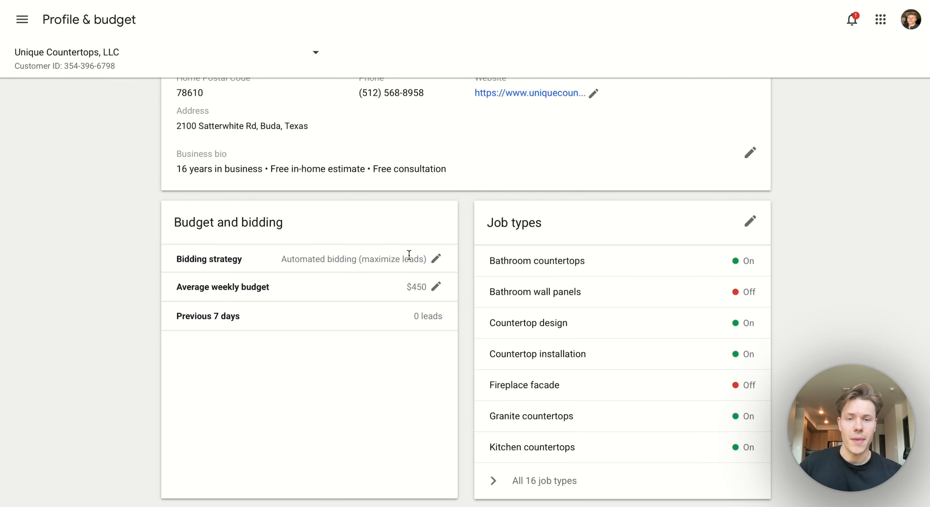
scroll(527, 285, up, 4)
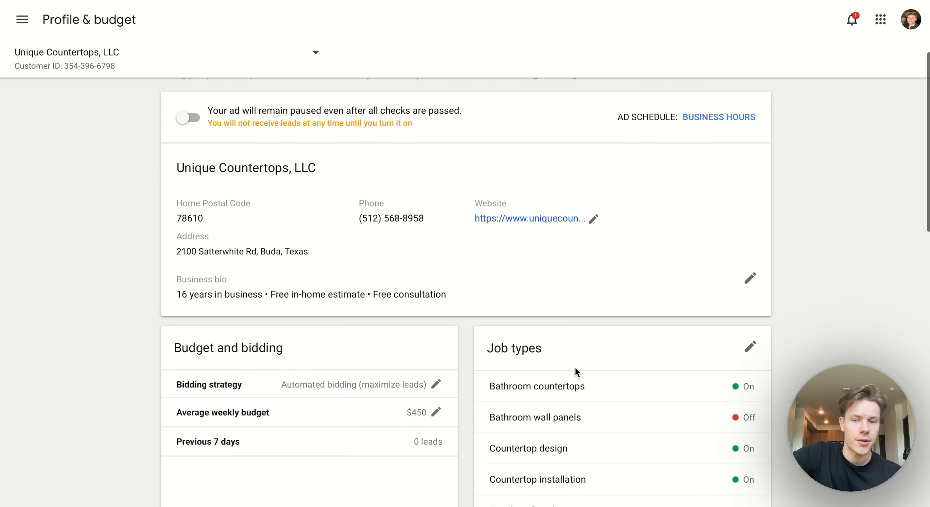
scroll(574, 368, down, 5)
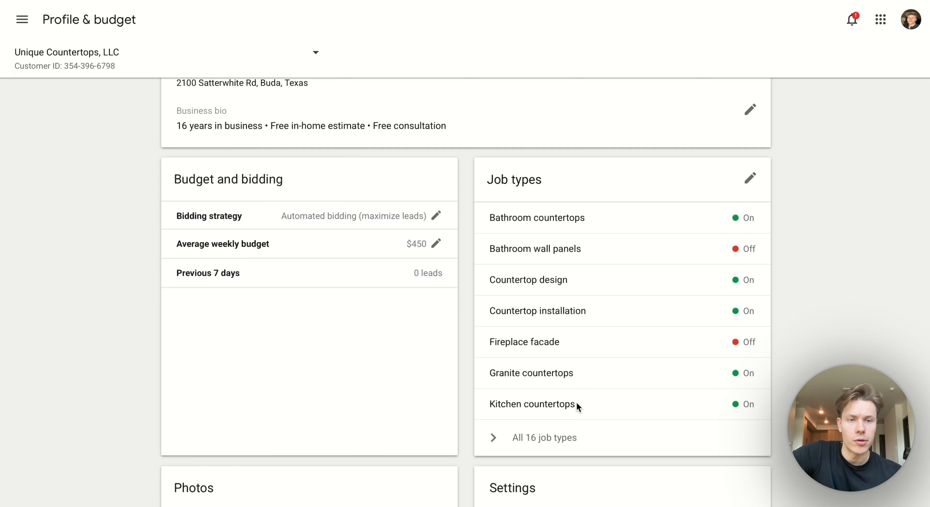
scroll(576, 402, up, 3)
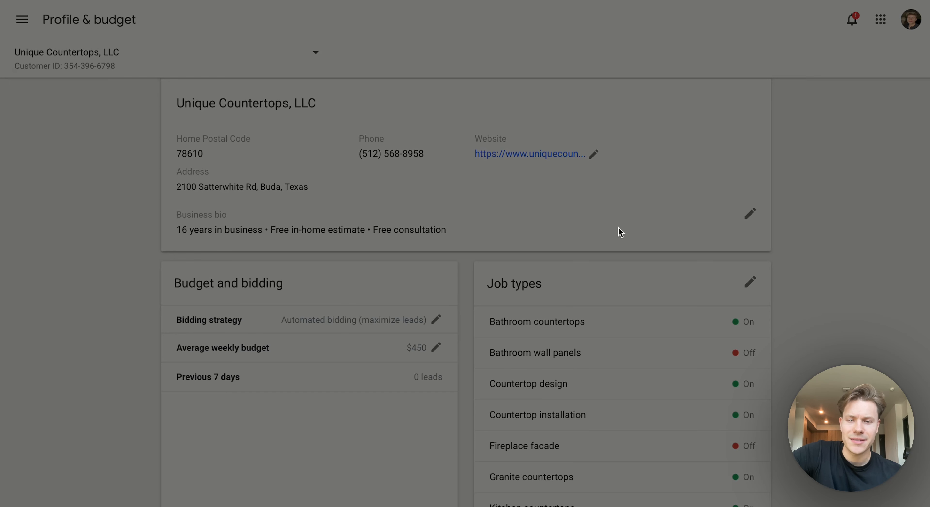
scroll(608, 250, down, 1)
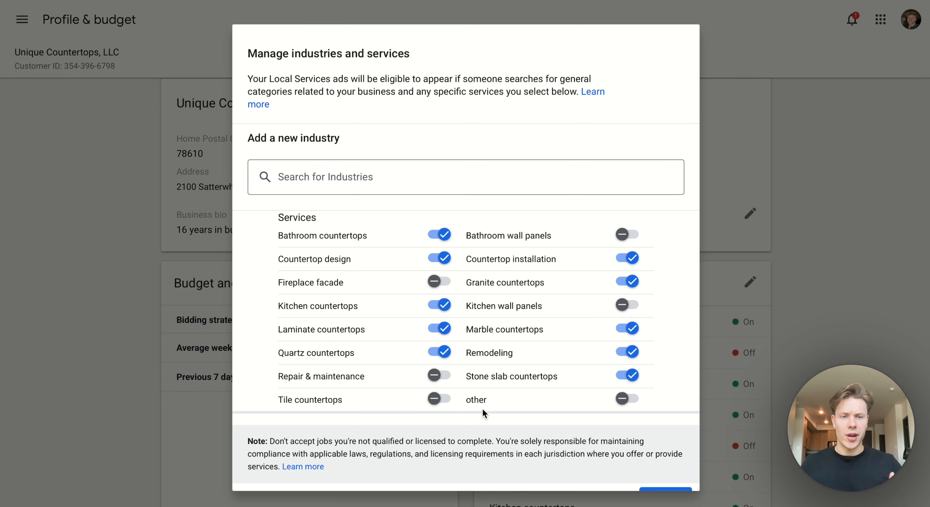
scroll(482, 409, down, 1)
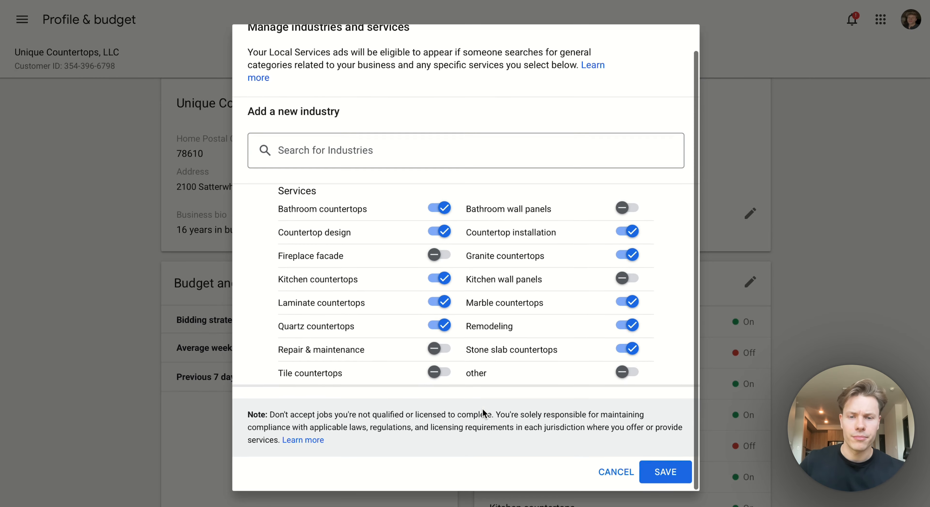
click(598, 480)
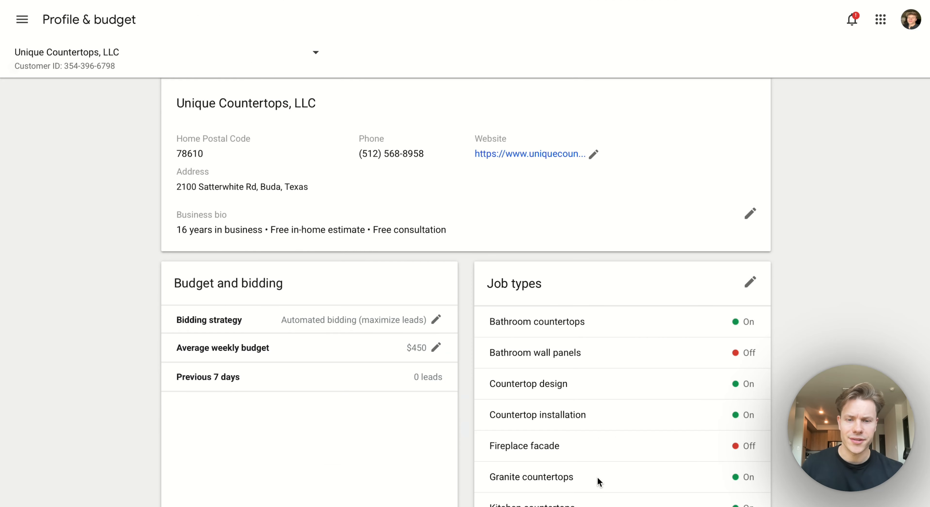
Step: Turn on Message Leads in the profile settings and acknowledge the notice about replying to messages in 24 hours
scroll(602, 437, down, 10)
scroll(585, 354, up, 1)
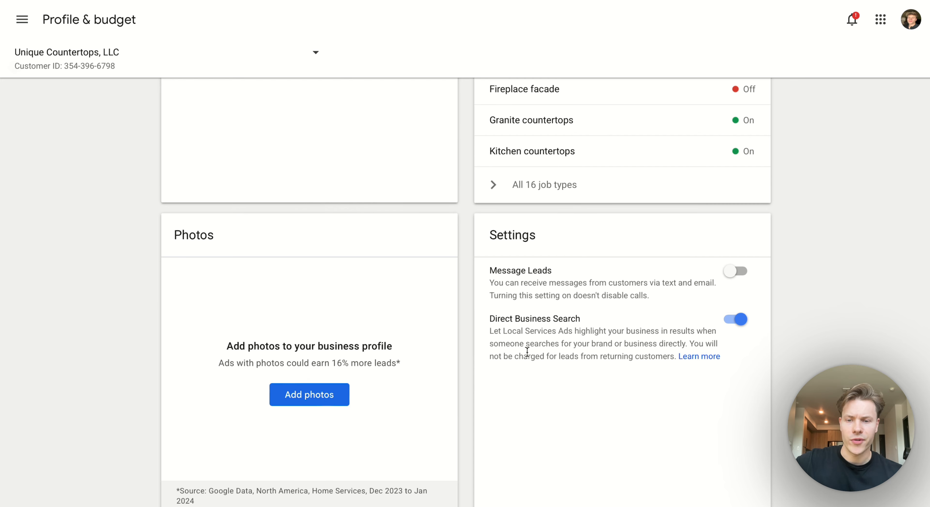
scroll(538, 341, up, 1)
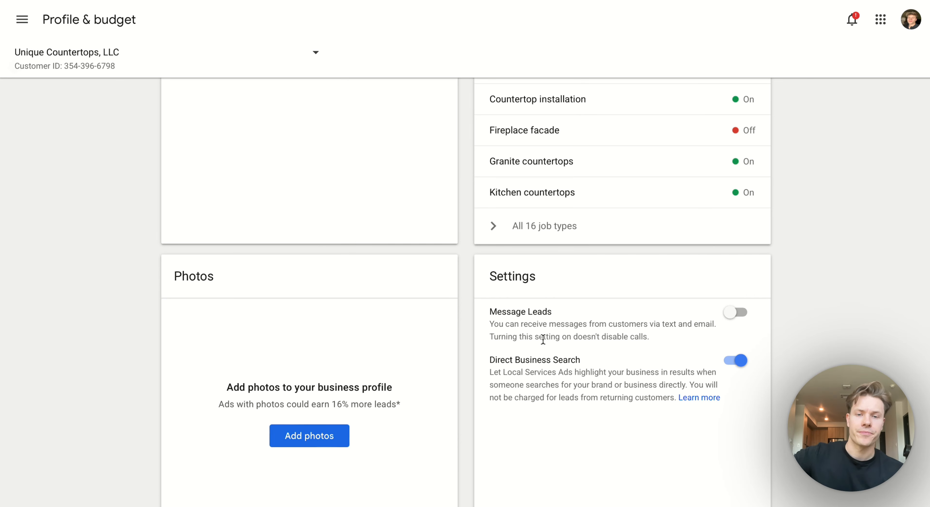
drag(488, 315, 646, 329)
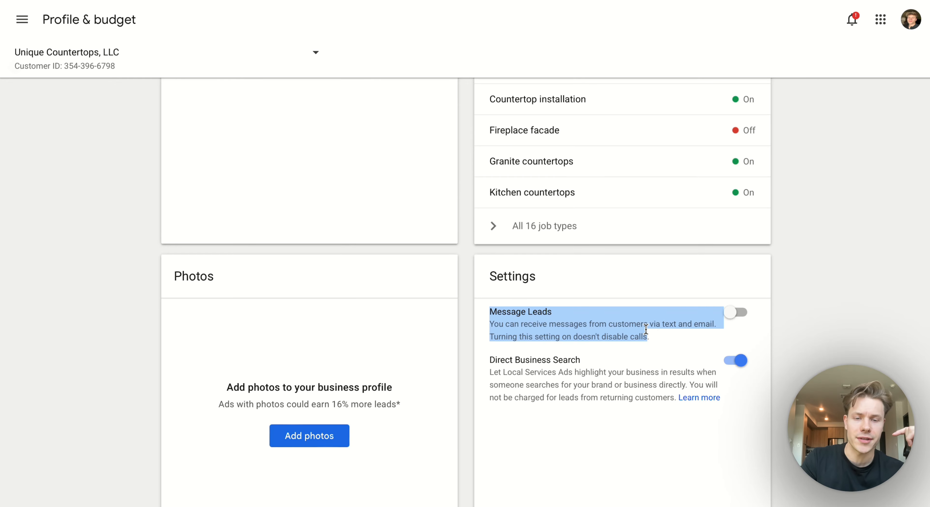
click(665, 323)
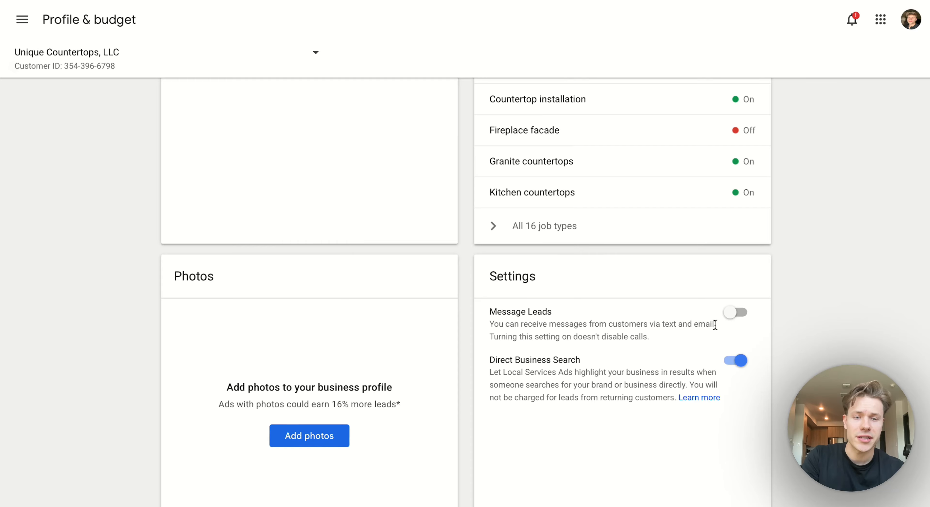
click(729, 318)
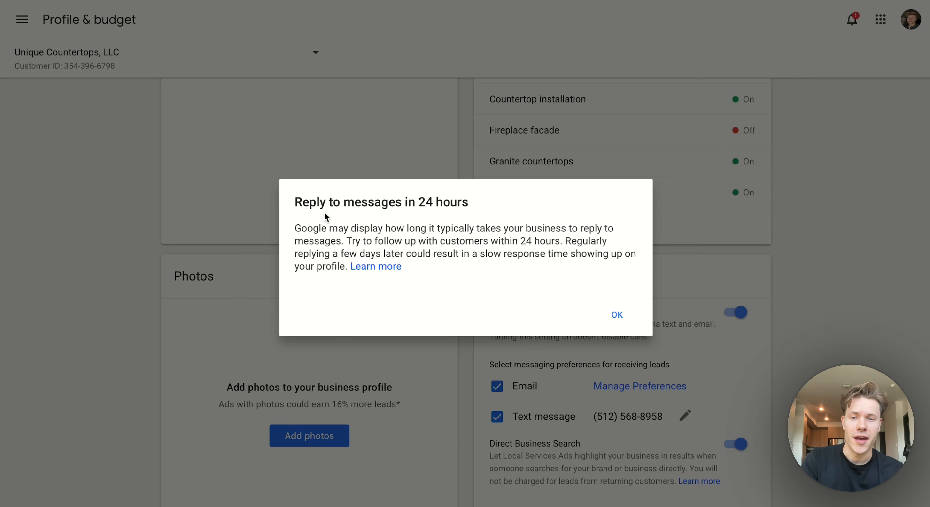
drag(293, 201, 409, 261)
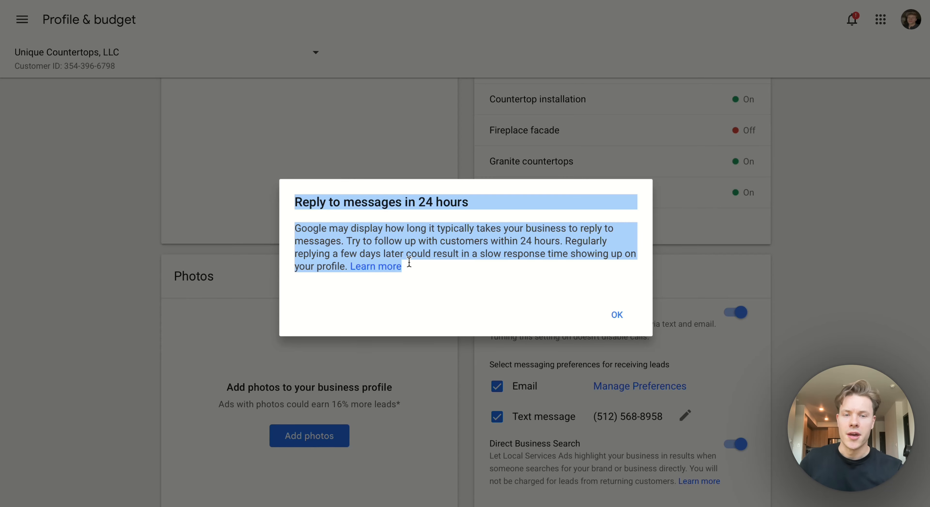
click(617, 318)
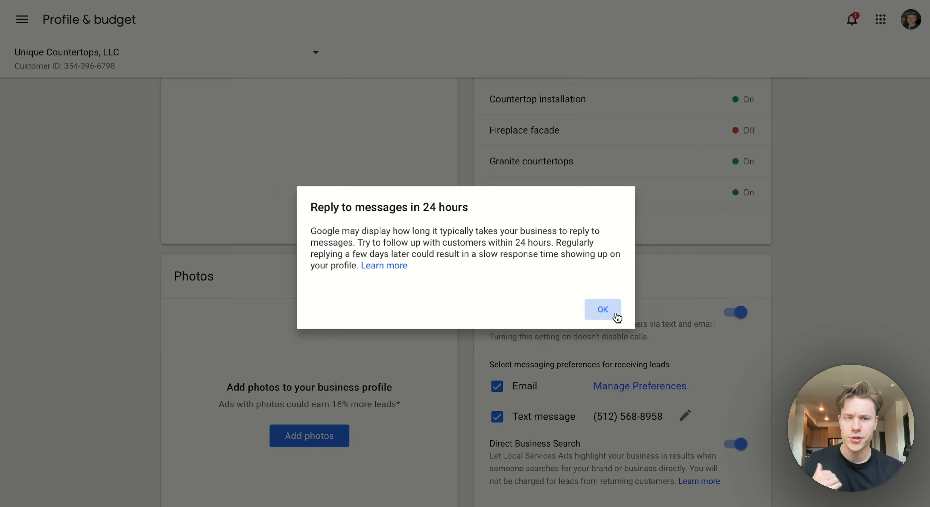
Step: Turn Message Leads back off, confirming the choice and dismissing the notice
click(745, 319)
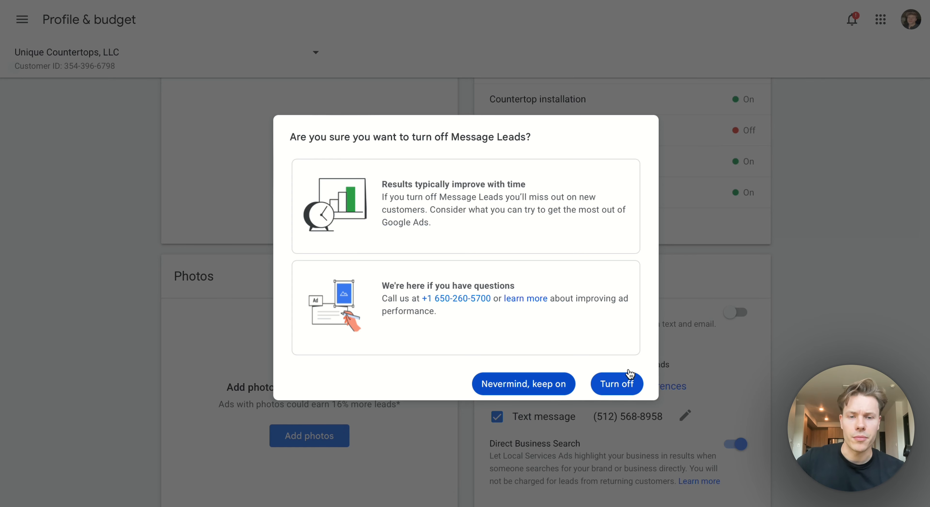
click(626, 379)
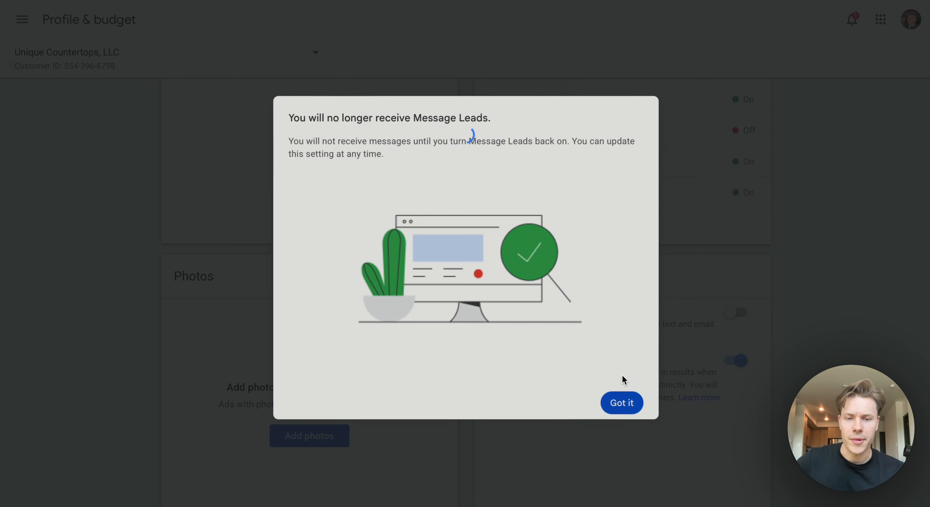
click(629, 403)
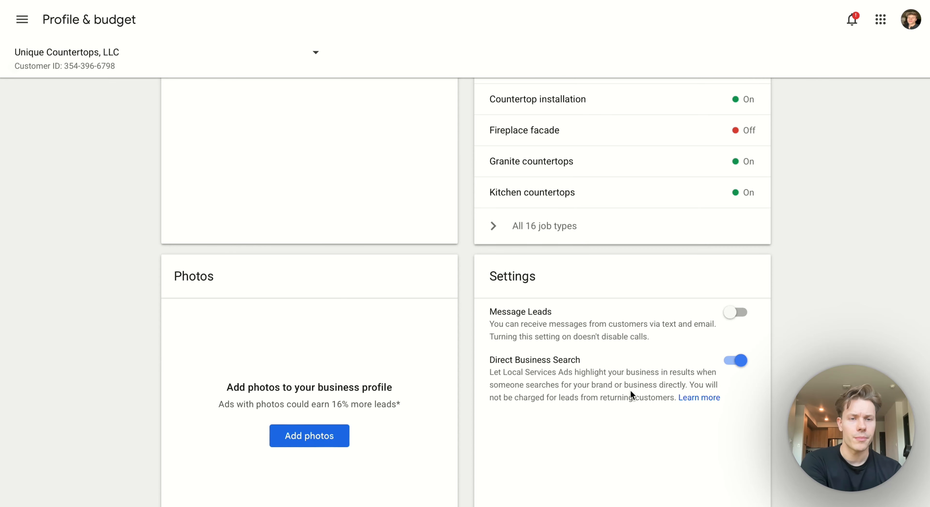
Step: Review the service areas map, the business hours and their time zone, and look over the whole profile page
scroll(630, 390, down, 8)
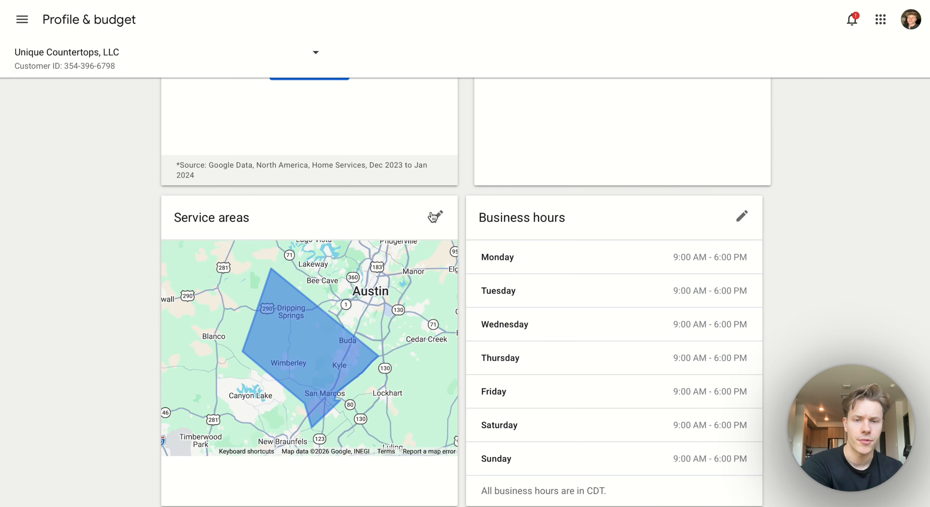
scroll(451, 215, up, 1)
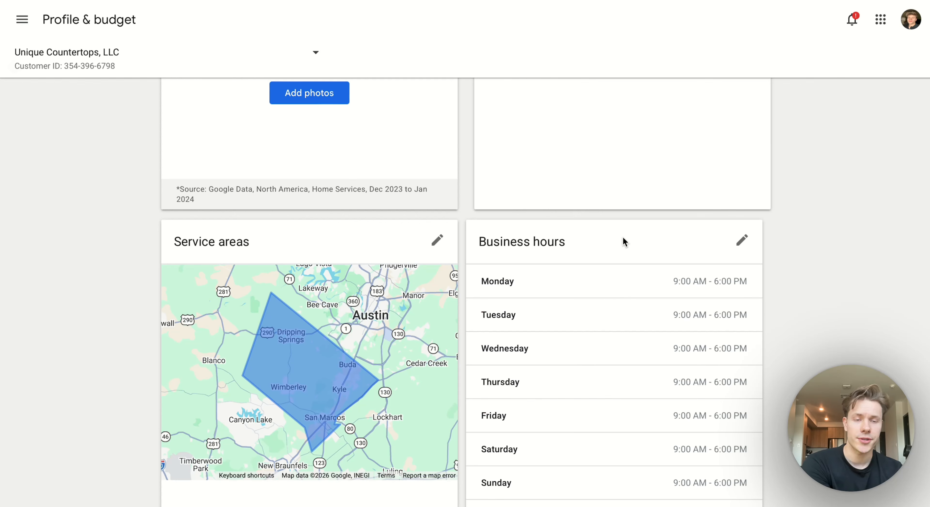
scroll(623, 238, down, 1)
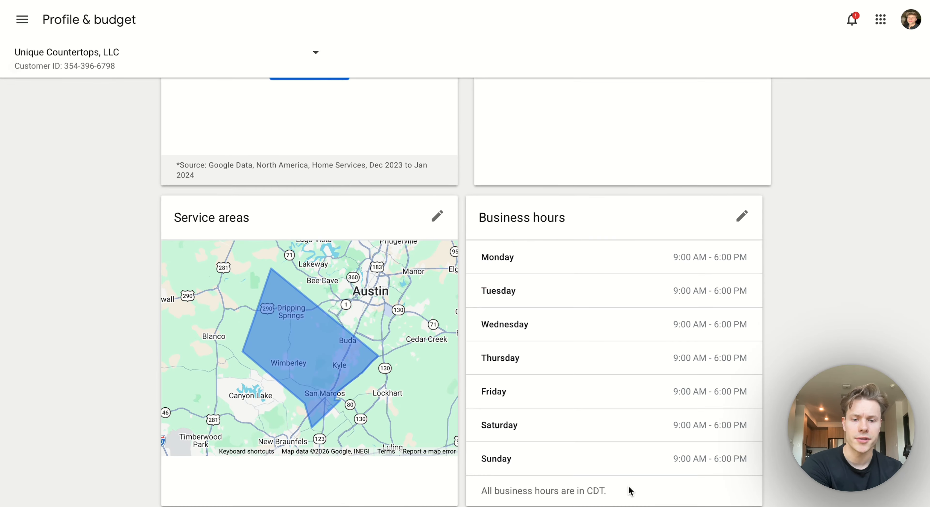
drag(629, 492, 483, 491)
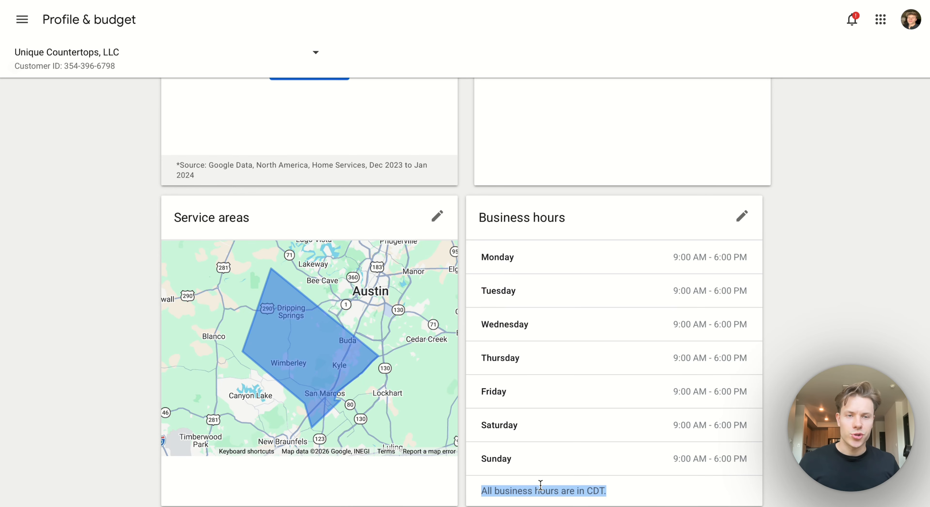
click(615, 254)
scroll(623, 215, up, 5)
scroll(623, 214, up, 12)
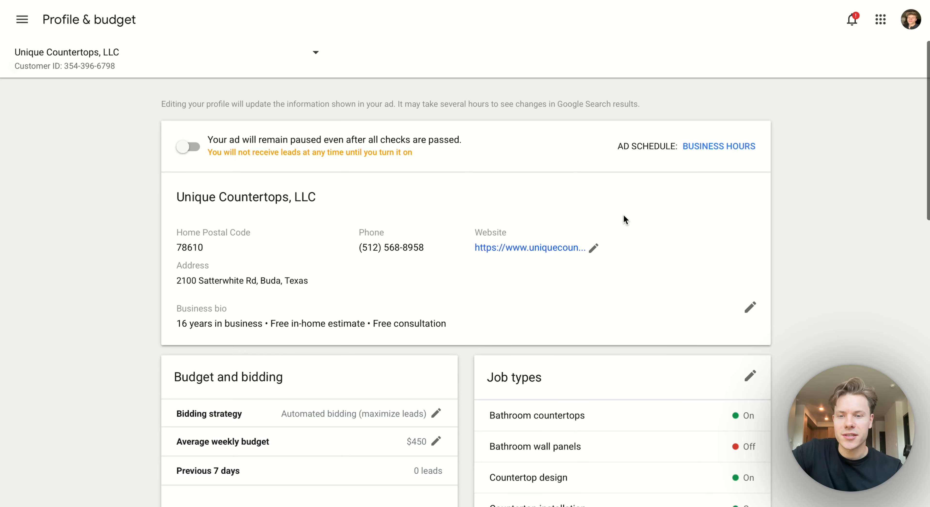
scroll(637, 303, down, 17)
scroll(637, 302, up, 15)
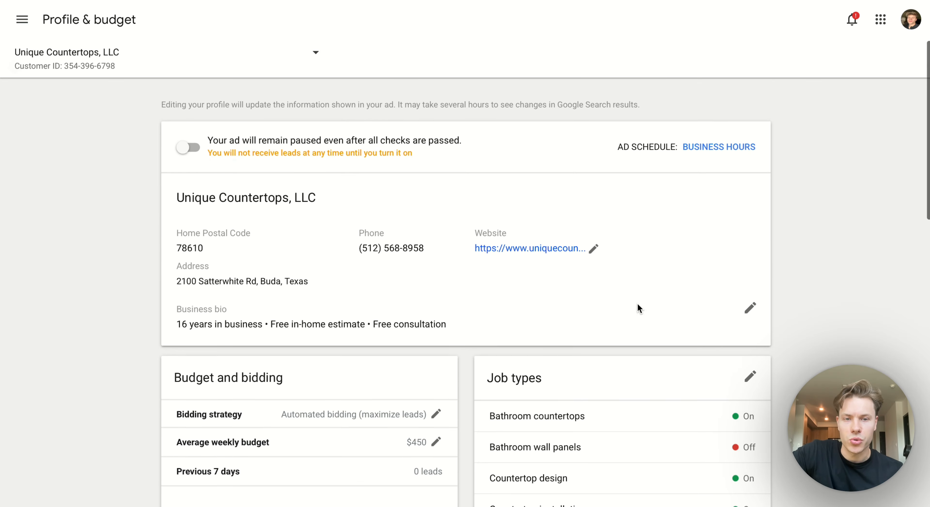
Step: Go to the Reports page and examine the lead spend, charged leads and ad impression overview
click(22, 20)
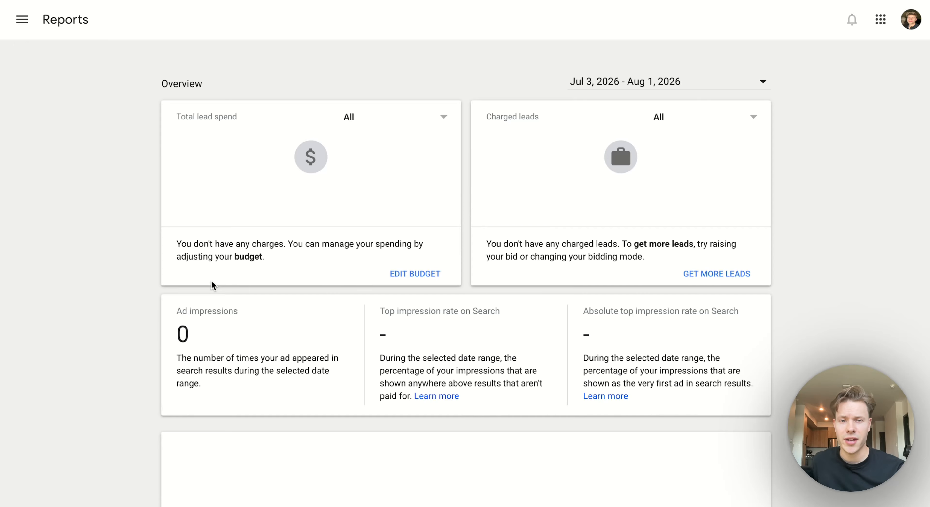
scroll(316, 358, down, 3)
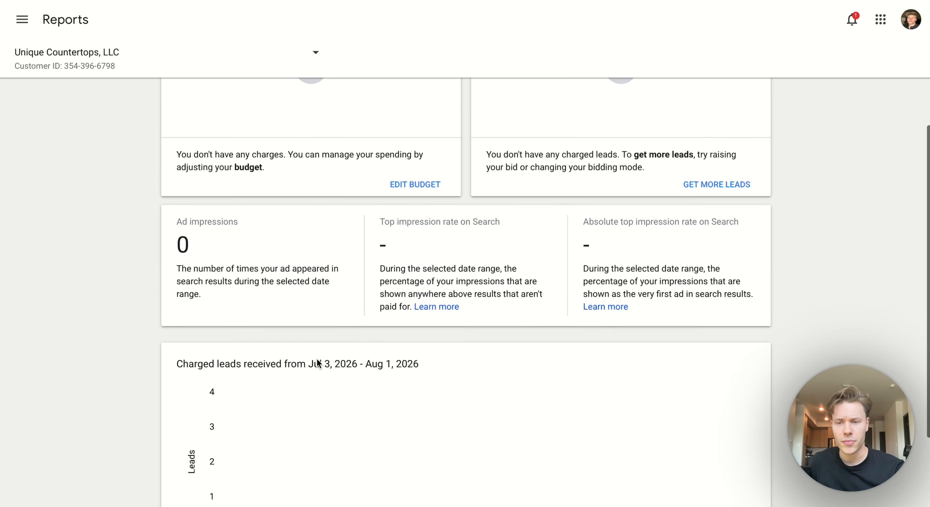
scroll(317, 358, up, 3)
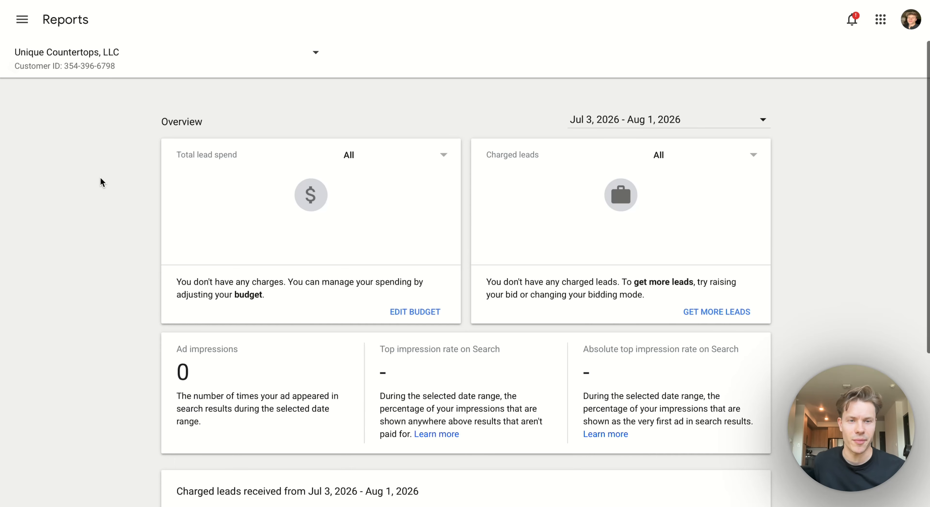
Step: Visit the Leads page and the Policy Manager to check for received leads and policy violations
click(25, 22)
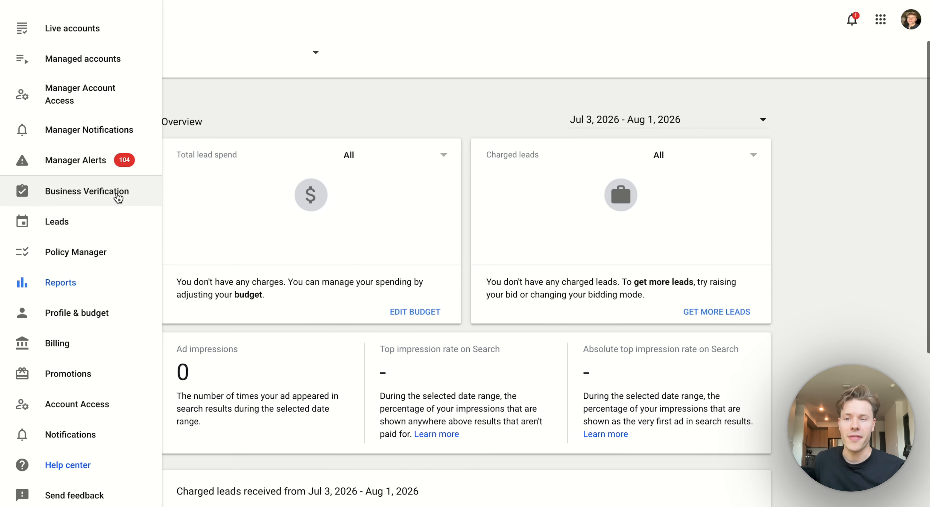
click(110, 232)
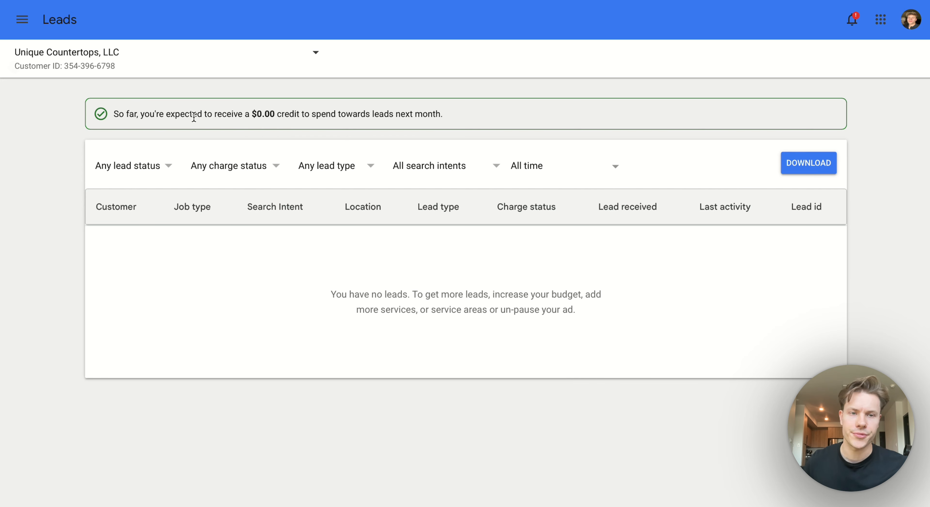
click(22, 27)
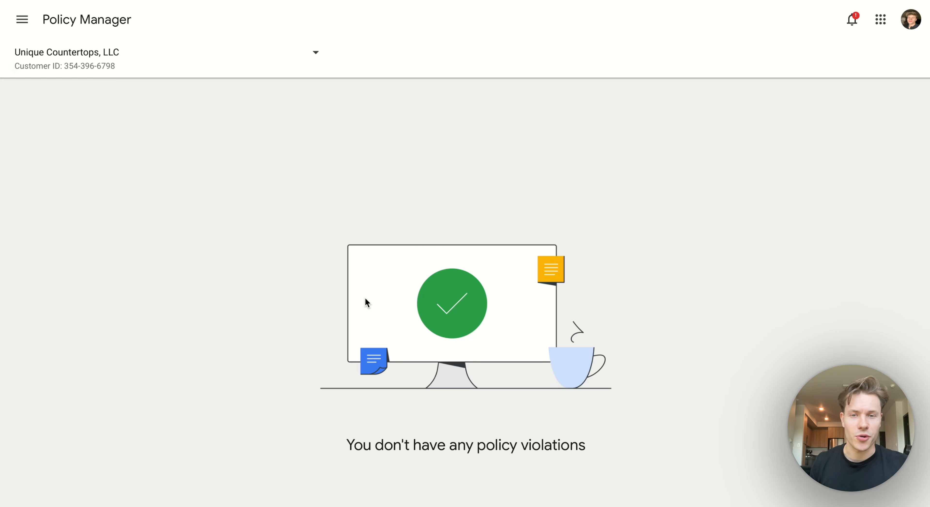
click(26, 21)
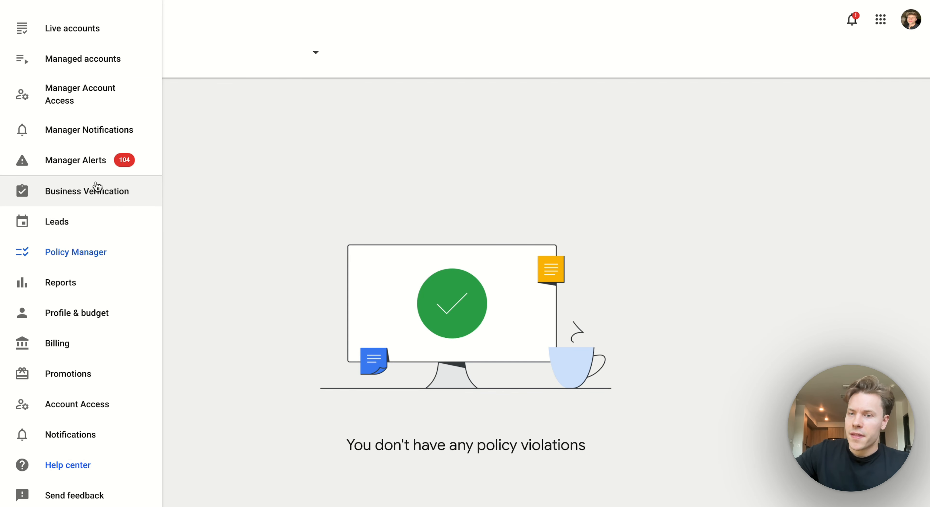